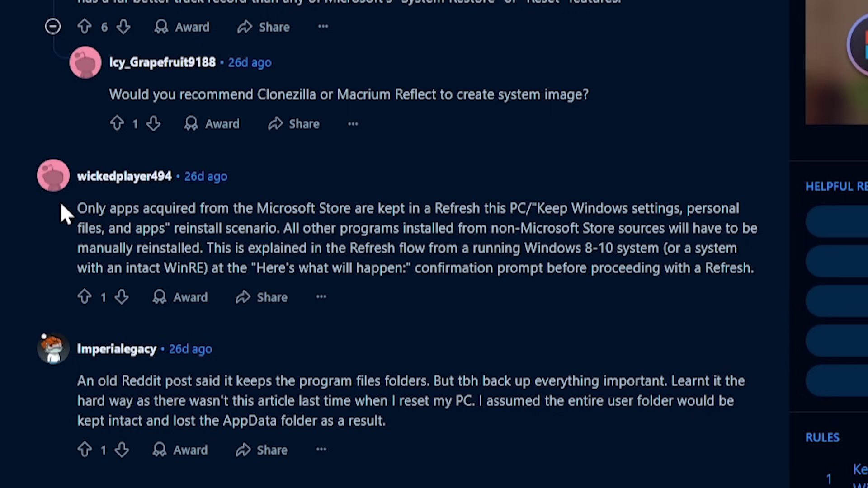
{"action": "left_click_drag", "start_coordinate": [77, 208], "coordinate": [569, 207]}
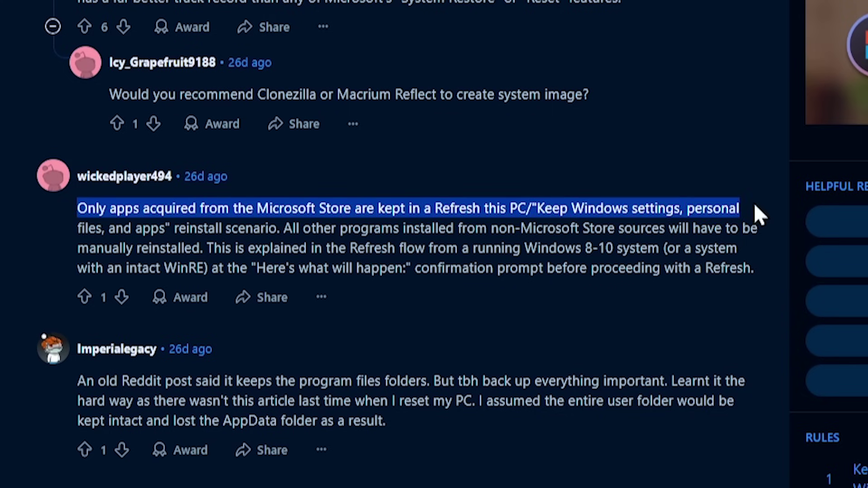
{"action": "left_click_drag", "start_coordinate": [754, 206], "coordinate": [240, 231]}
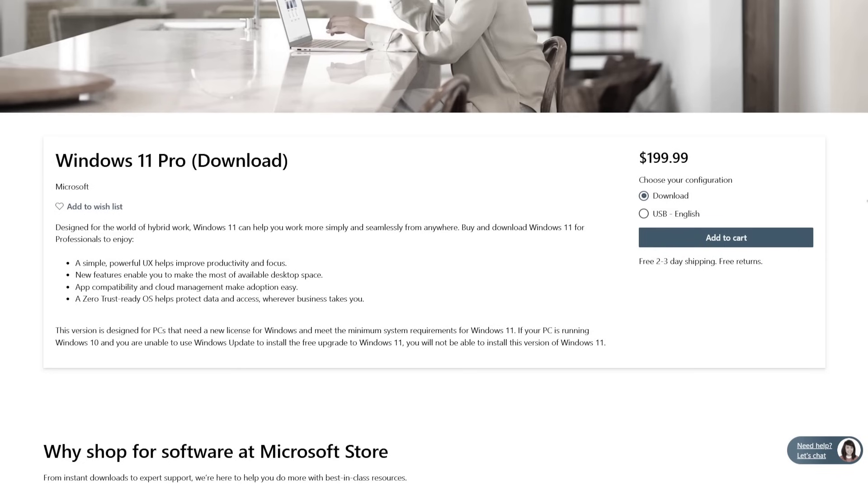
Scroll the VIP-SCDKey homepage down to the MS Win 11 Pro OEM key card at USD 31.28.
{"action": "scroll", "coordinate": [434, 244], "scroll_direction": "down", "scroll_amount": 1}
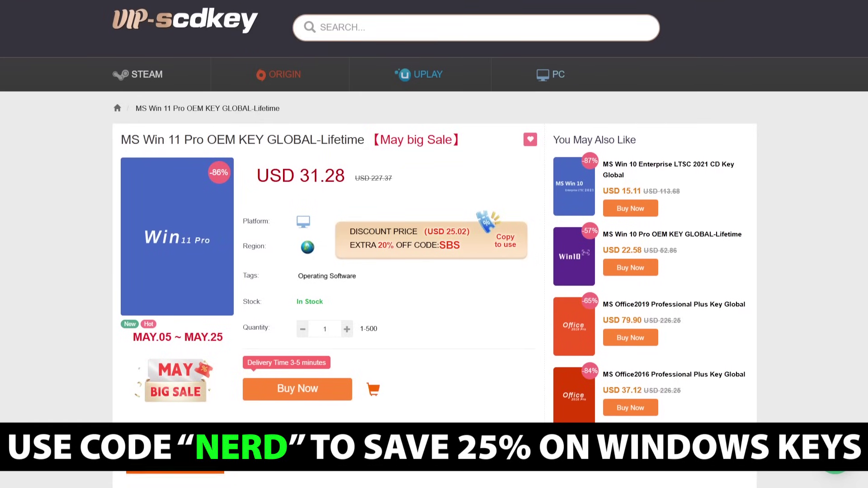
{"action": "scroll", "coordinate": [434, 244], "scroll_direction": "down", "scroll_amount": 1}
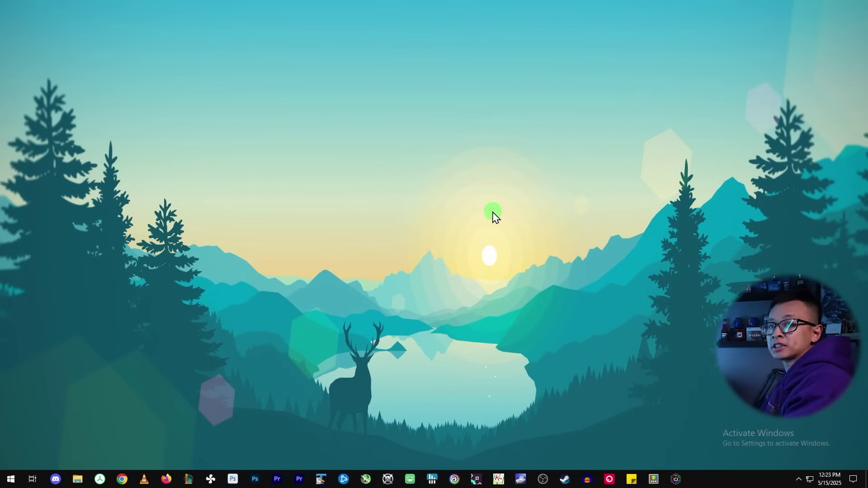
Bring the sticky-note upgrade checklist back onto the desktop using Win+D twice, then launch Chrome.
{"action": "left_click", "coordinate": [632, 479]}
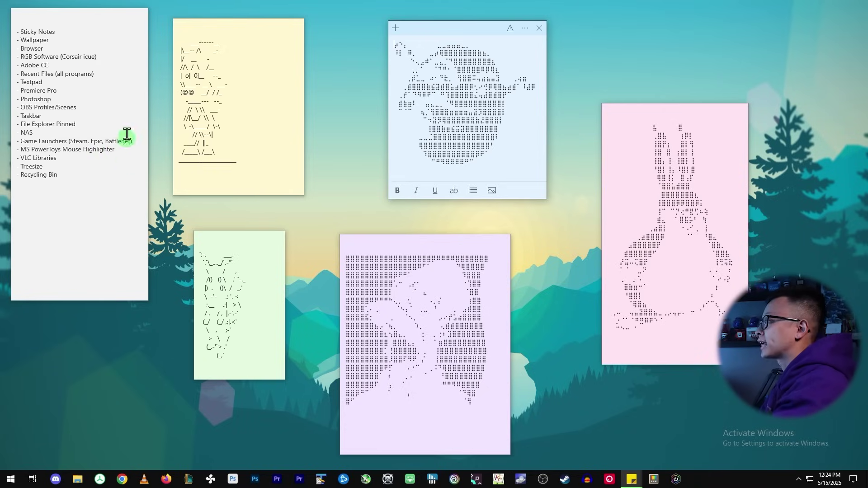
{"action": "key", "text": "super+d"}
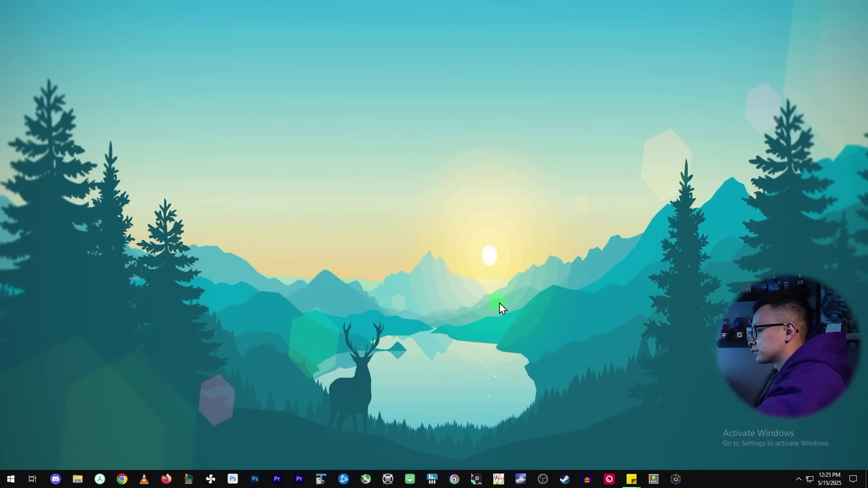
{"action": "key", "text": "super+d"}
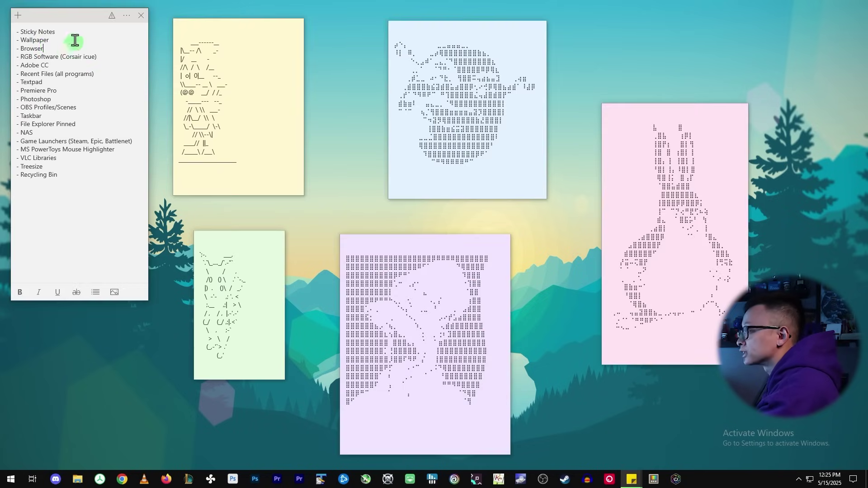
{"action": "left_click", "coordinate": [121, 478]}
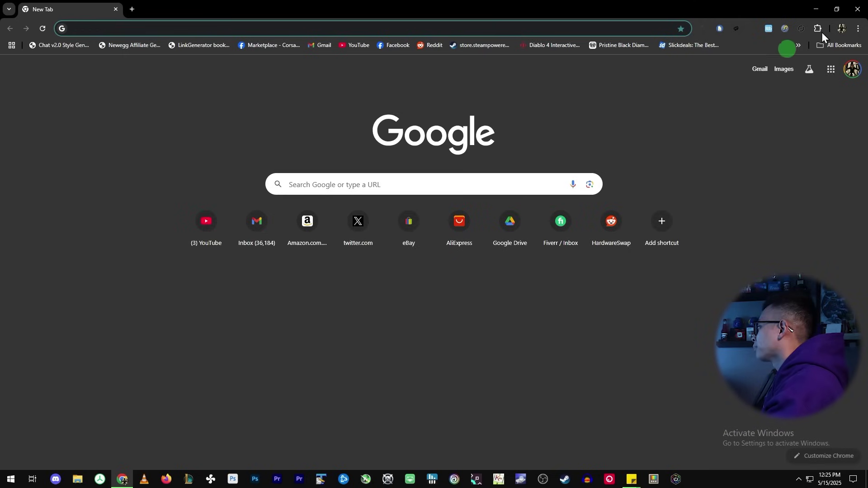
Close Chrome after confirming it opens to the New Tab page.
{"action": "left_click", "coordinate": [863, 7]}
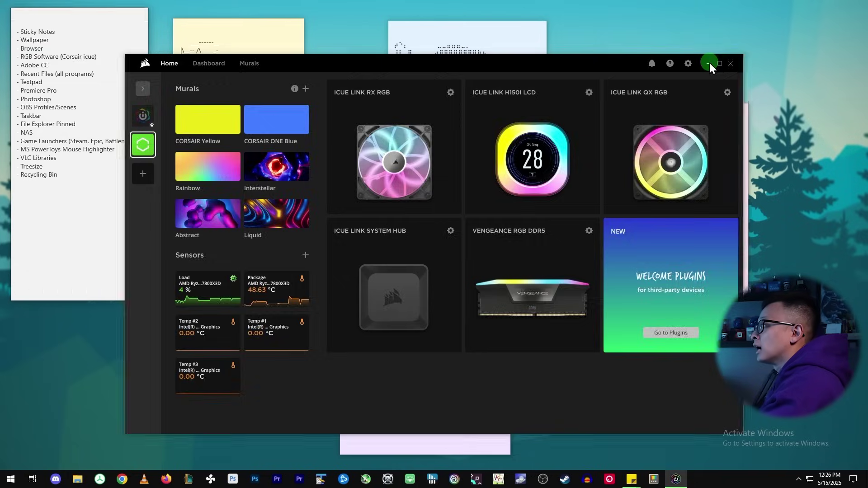
Close iCUE, open and close Creative Cloud Desktop from the tray, then select the Recent Files checklist line.
{"action": "left_click", "coordinate": [709, 63]}
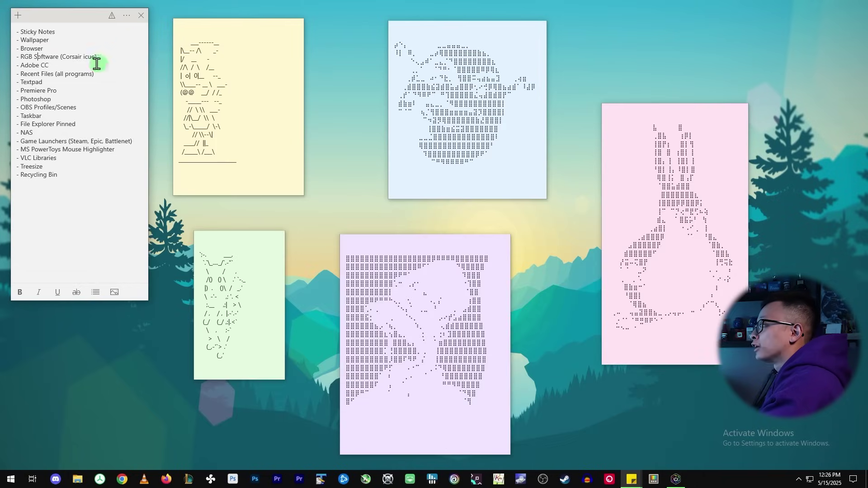
{"action": "left_click", "coordinate": [800, 480]}
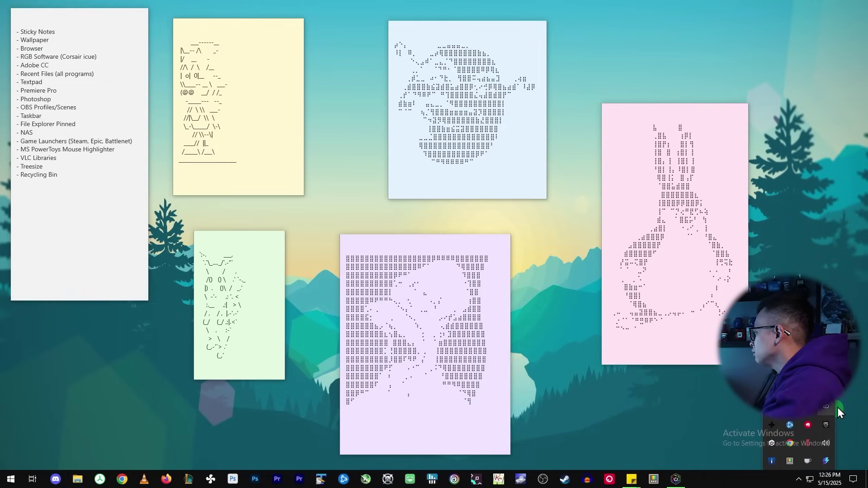
{"action": "left_click", "coordinate": [825, 407]}
{"action": "left_click", "coordinate": [338, 95]}
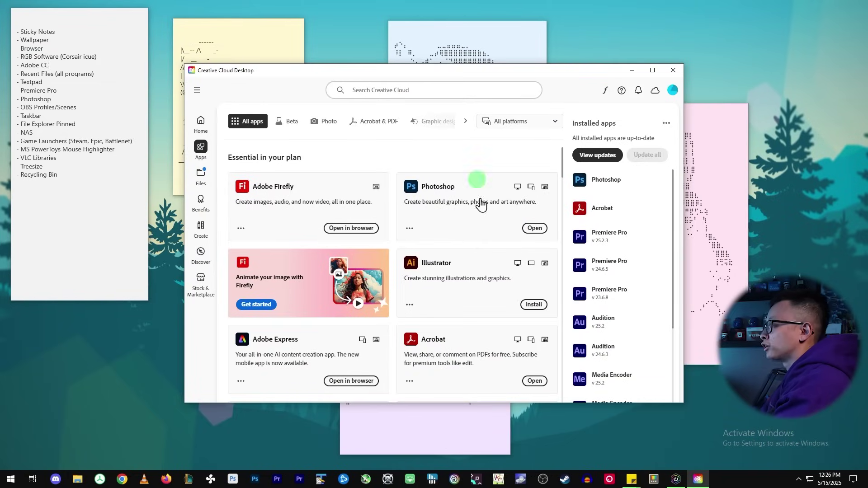
{"action": "left_click", "coordinate": [672, 70]}
{"action": "left_click_drag", "start_coordinate": [94, 73], "coordinate": [17, 76]}
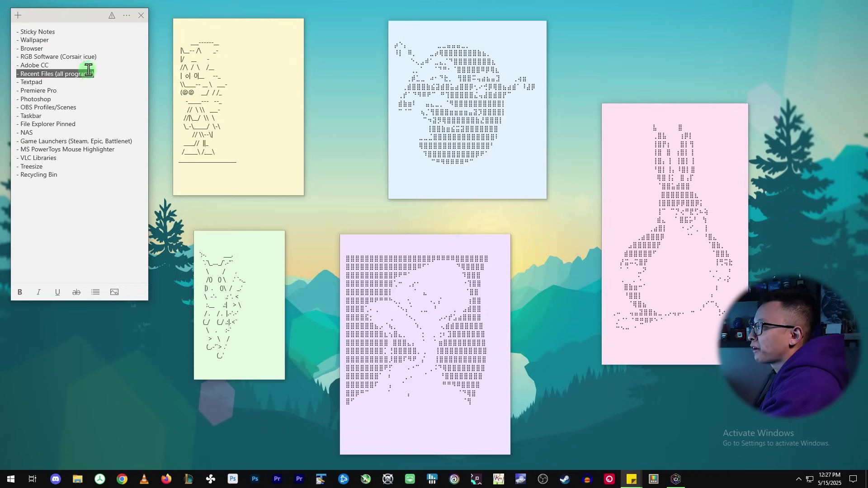
Open the PC Hot Takes Collab project in Premiere Pro, scrub to 00;00;31;00, and minimize it.
{"action": "left_click", "coordinate": [298, 480]}
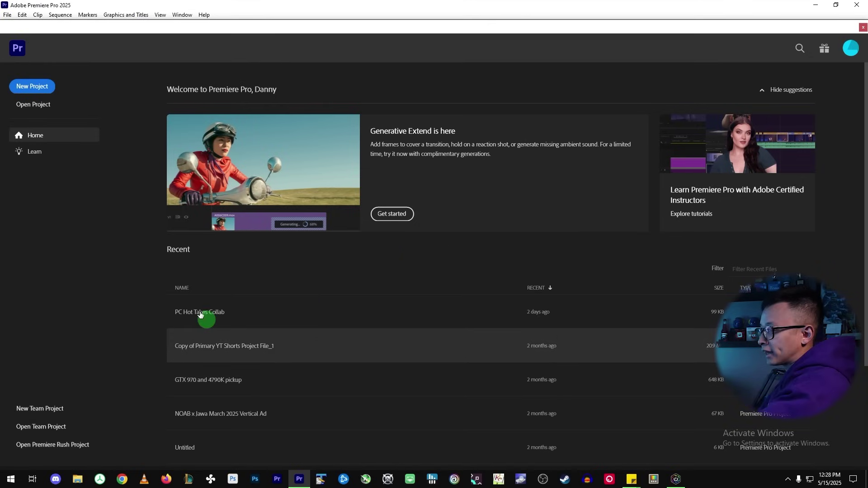
{"action": "left_click", "coordinate": [32, 86]}
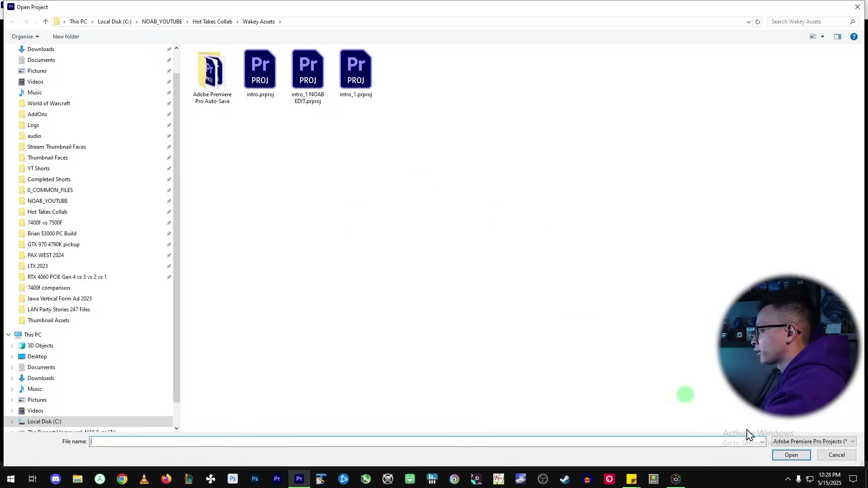
{"action": "left_click", "coordinate": [835, 455]}
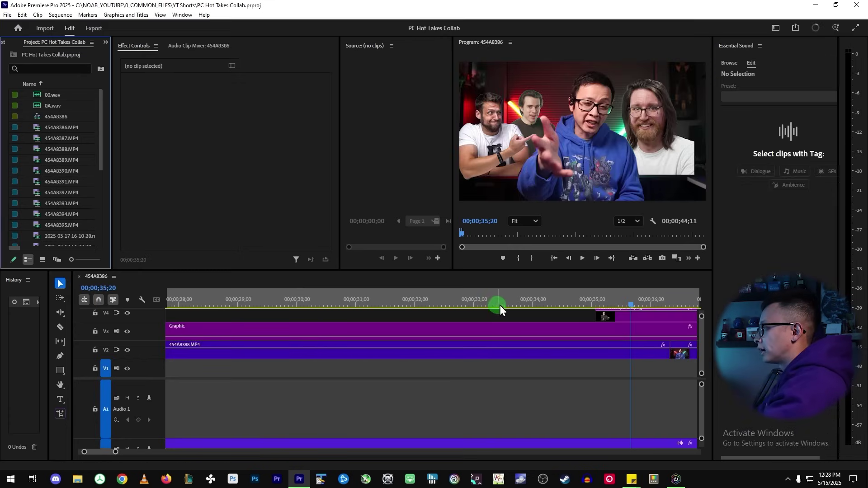
{"action": "left_click_drag", "start_coordinate": [498, 304], "coordinate": [356, 303]}
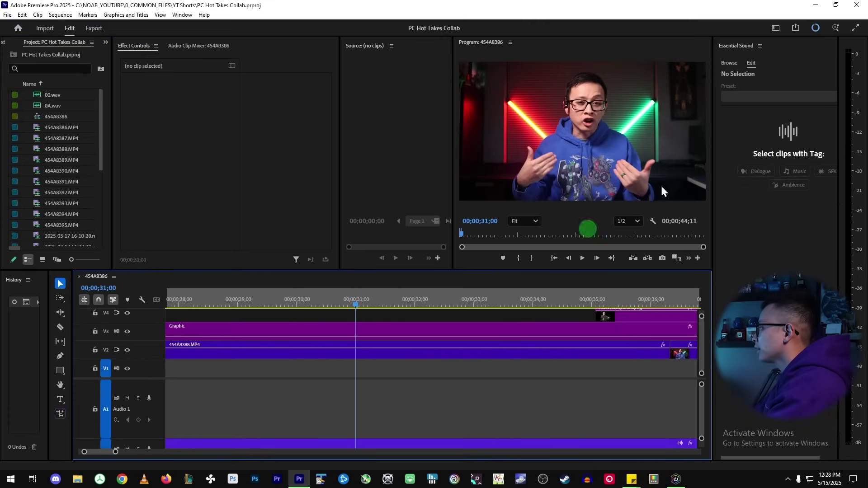
{"action": "left_click", "coordinate": [814, 5]}
{"action": "left_click", "coordinate": [365, 375]}
Bring up Photoshop's Home screen to review recent files, then open TextPad's File menu.
{"action": "left_click", "coordinate": [253, 479]}
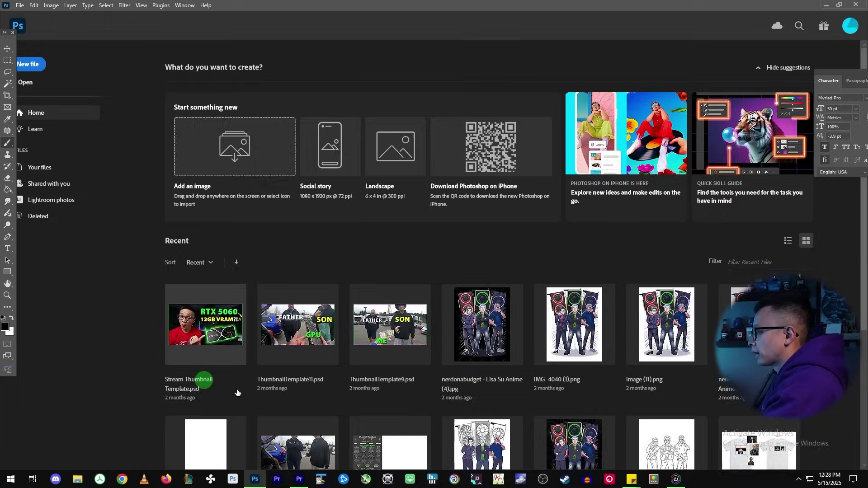
{"action": "scroll", "coordinate": [319, 220], "scroll_direction": "down", "scroll_amount": 5}
{"action": "scroll", "coordinate": [271, 235], "scroll_direction": "up", "scroll_amount": 4}
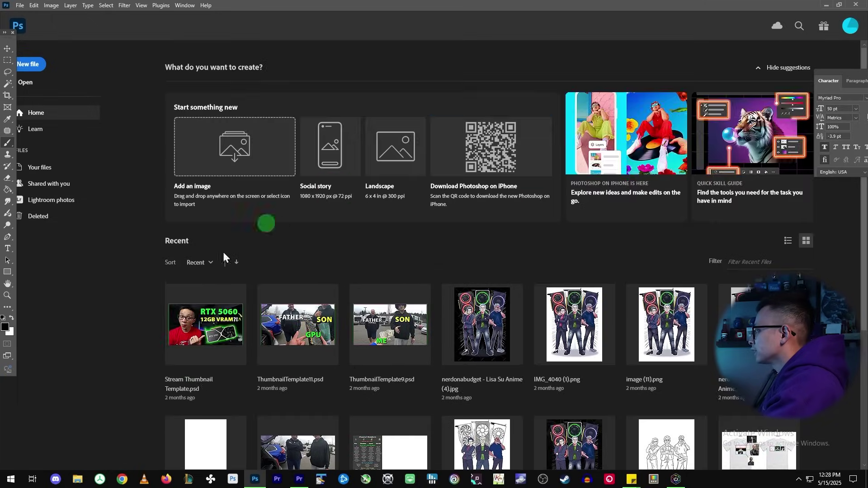
{"action": "scroll", "coordinate": [459, 362], "scroll_direction": "down", "scroll_amount": 2}
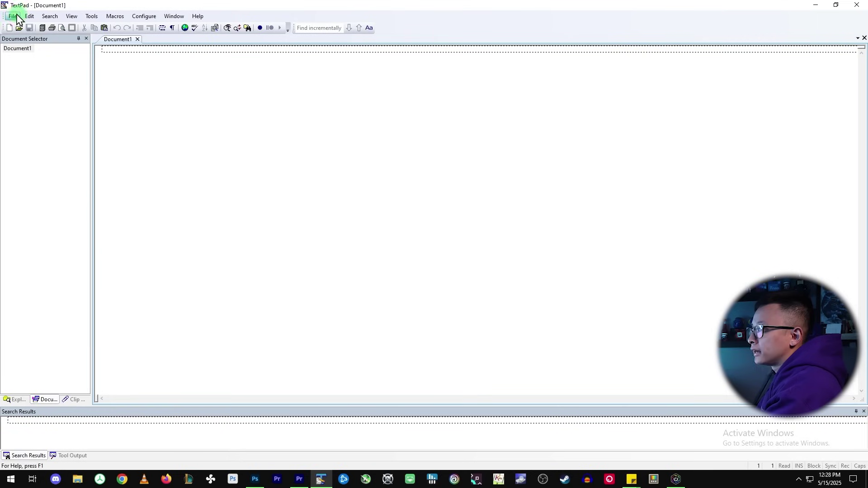
{"action": "left_click", "coordinate": [13, 16]}
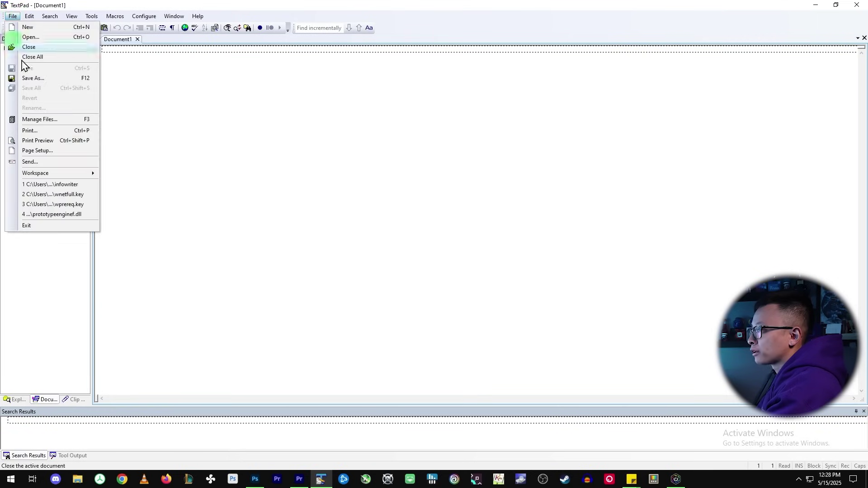
Dismiss TextPad's recent files list, minimize TextPad, and bring Premiere Pro back to the front.
{"action": "left_click", "coordinate": [455, 176]}
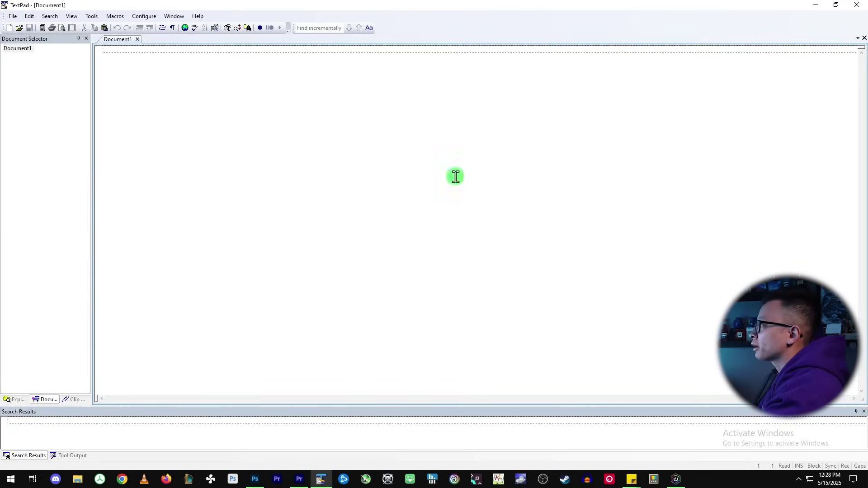
{"action": "left_click", "coordinate": [816, 7]}
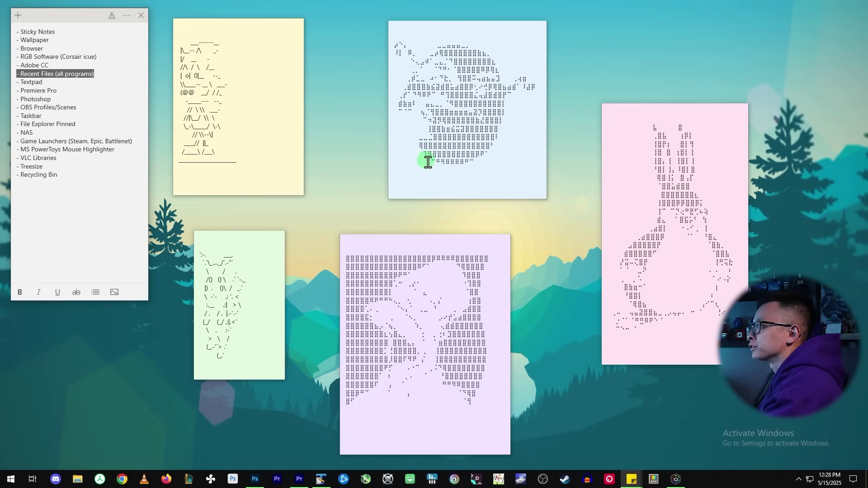
{"action": "left_click", "coordinate": [299, 479]}
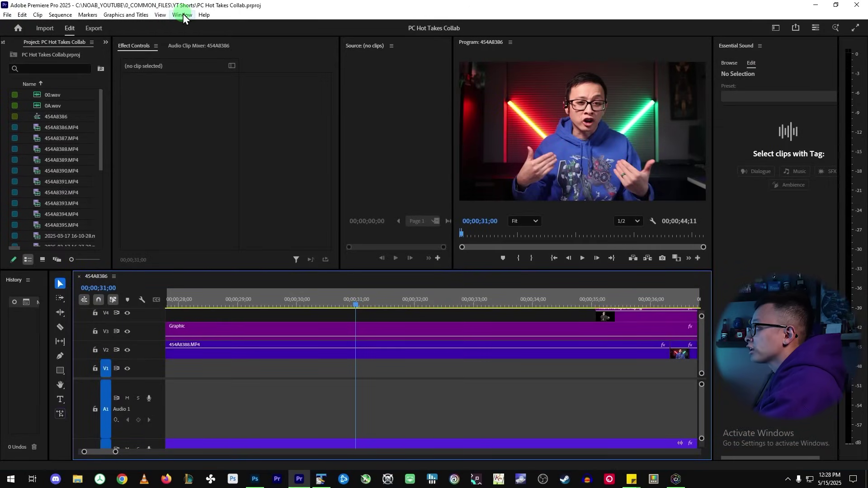
Switch Premiere Pro to the Editing workspace.
{"action": "left_click", "coordinate": [181, 15]}
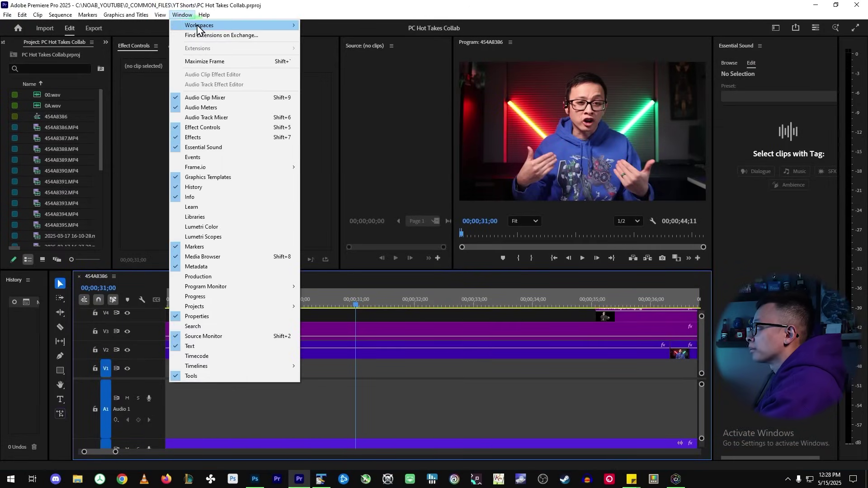
{"action": "mouse_move", "coordinate": [247, 27]}
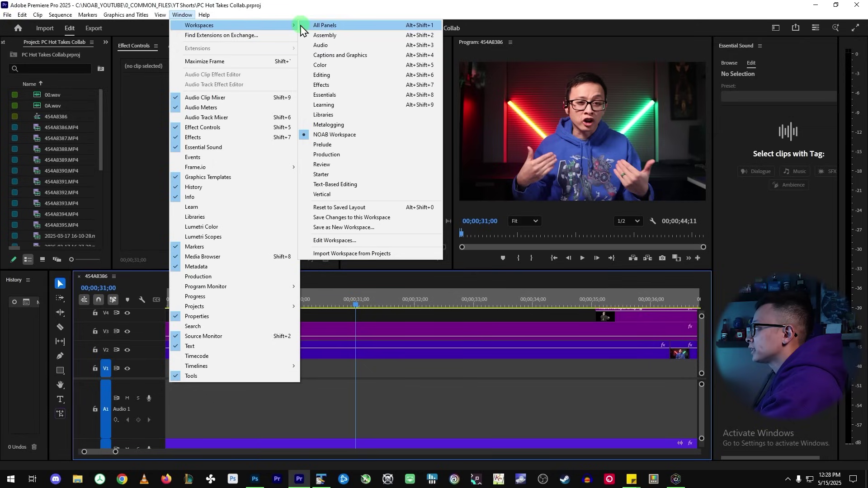
{"action": "left_click", "coordinate": [355, 75]}
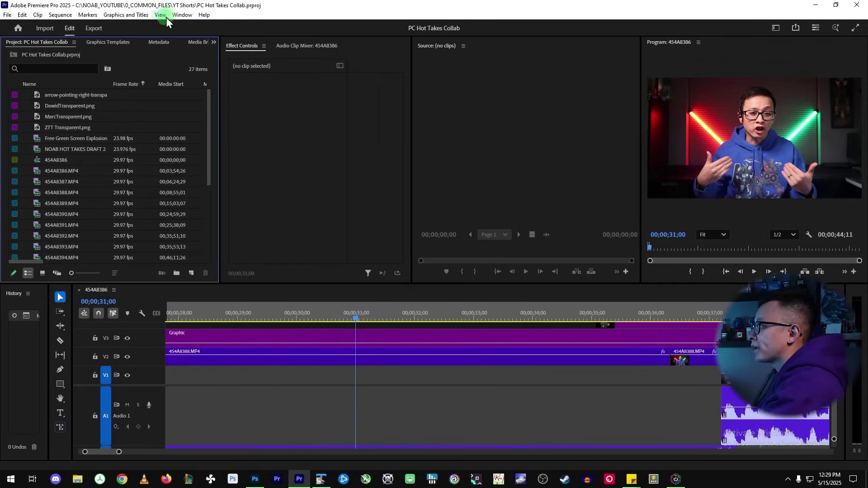
Switch back to the custom NOAB Workspace layout.
{"action": "left_click", "coordinate": [182, 15]}
{"action": "mouse_move", "coordinate": [225, 25]}
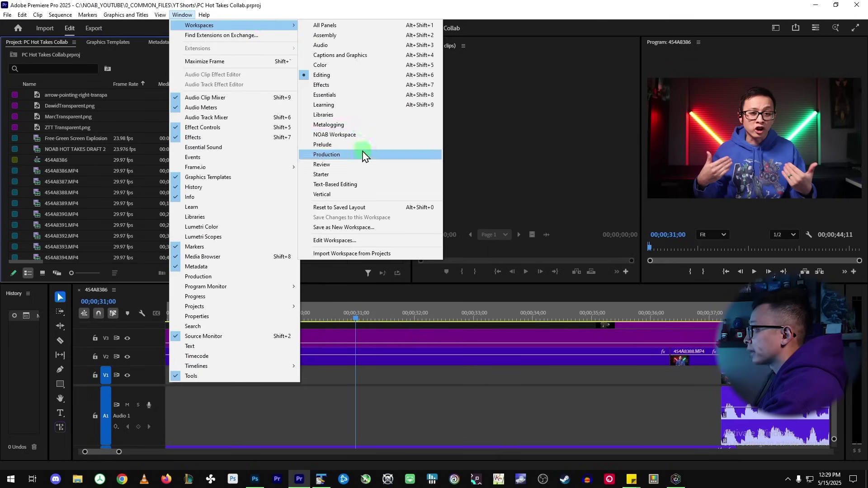
{"action": "left_click", "coordinate": [335, 135]}
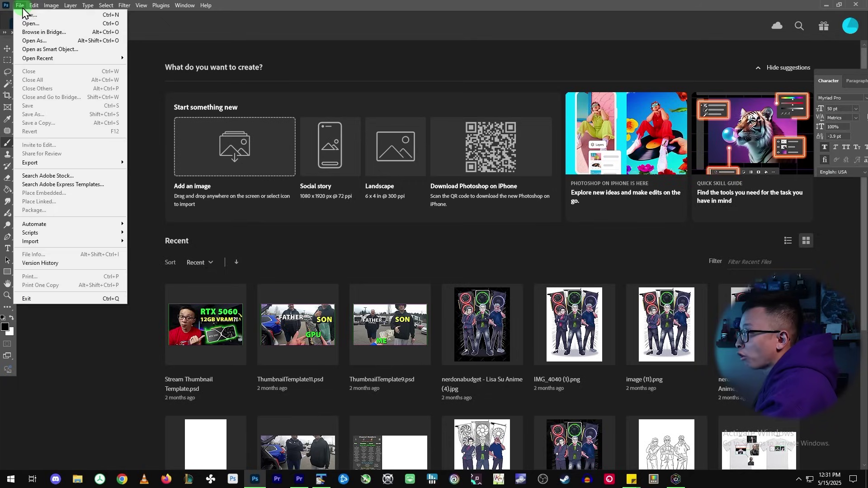
Create a 275 x 183 px Photoshop document, paint a test brush stroke, then click the checklist at OBS Profiles/Scenes.
{"action": "left_click", "coordinate": [27, 16]}
{"action": "left_click", "coordinate": [317, 219]}
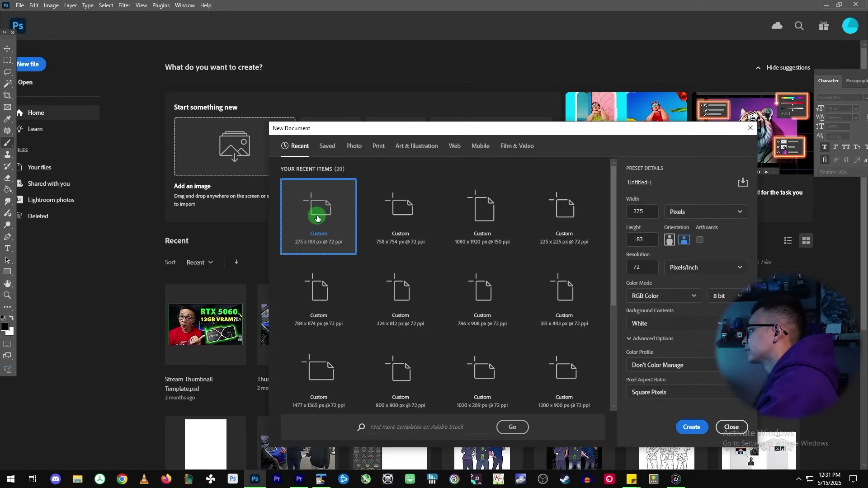
{"action": "double_click", "coordinate": [317, 219]}
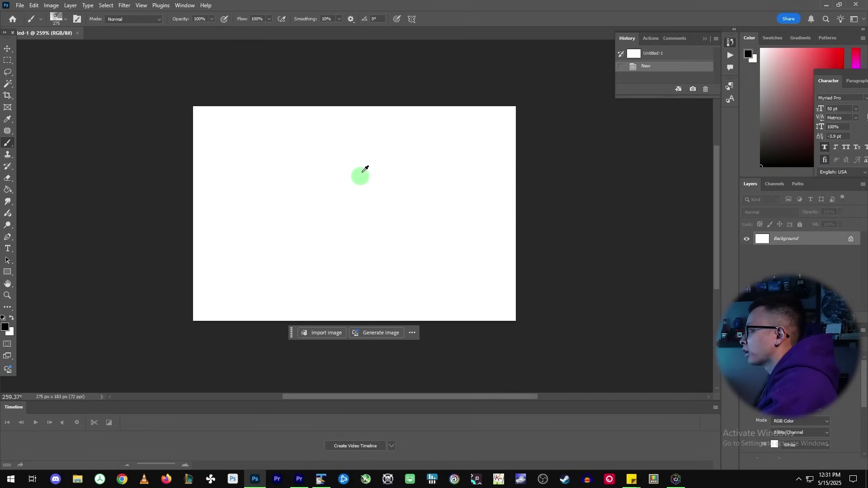
{"action": "left_click", "coordinate": [359, 213]}
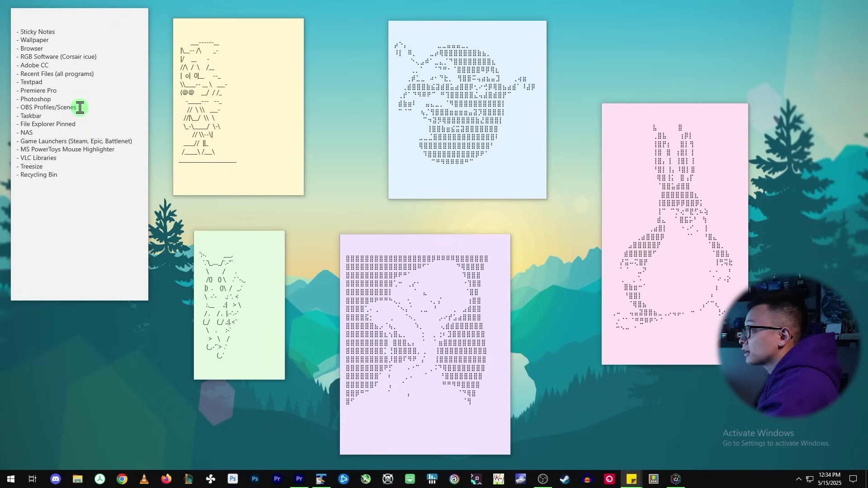
{"action": "left_click", "coordinate": [80, 108]}
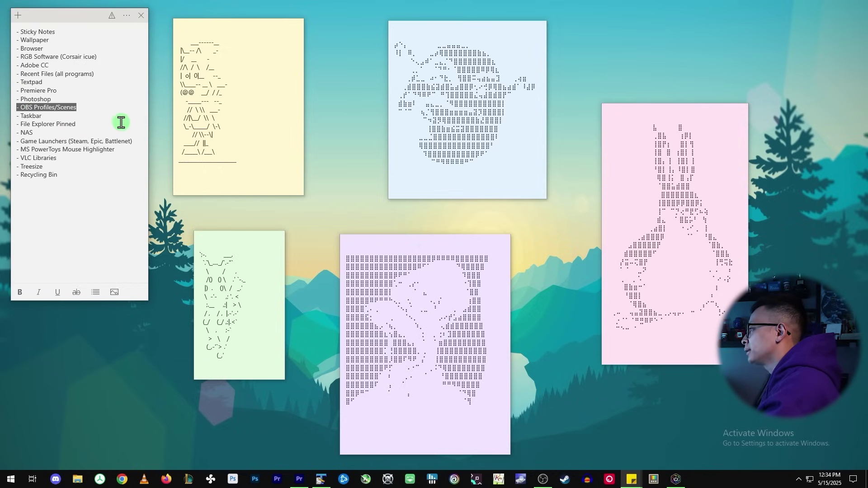
Switch OBS Studio to the Face Cam scene, review its four saved profiles, then hide OBS.
{"action": "left_click", "coordinate": [543, 479]}
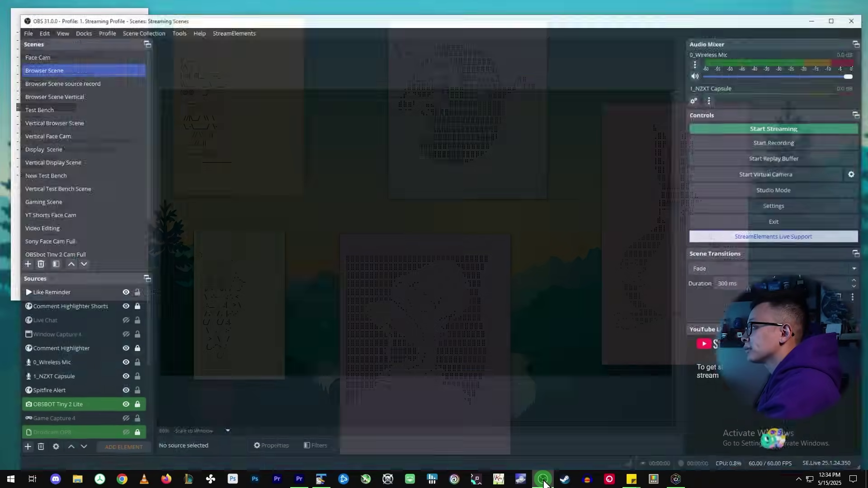
{"action": "left_click", "coordinate": [32, 40]}
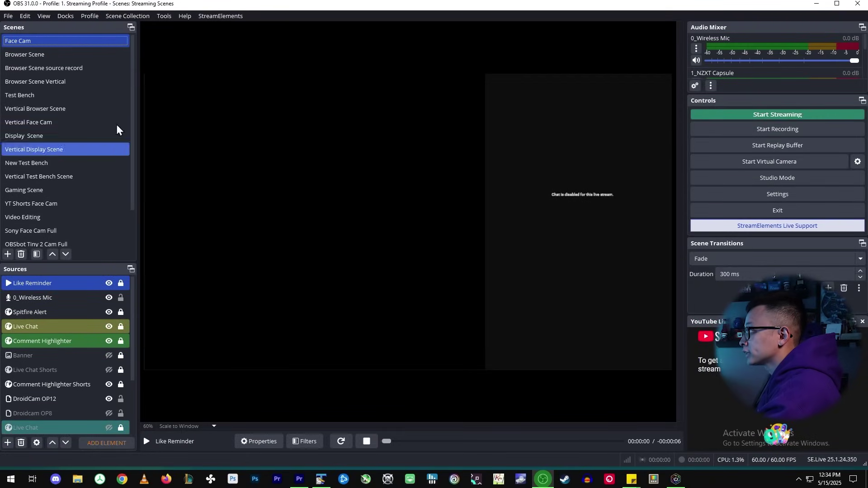
{"action": "left_click", "coordinate": [90, 15]}
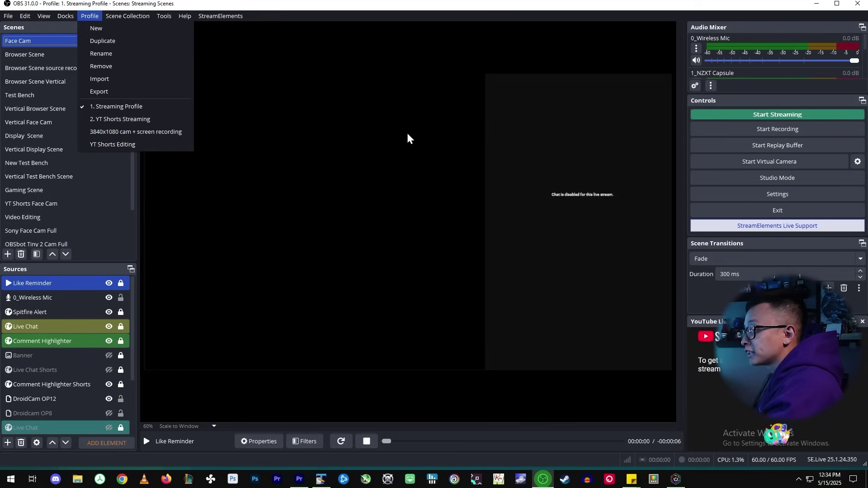
{"action": "left_click", "coordinate": [382, 131]}
{"action": "left_click", "coordinate": [28, 116]}
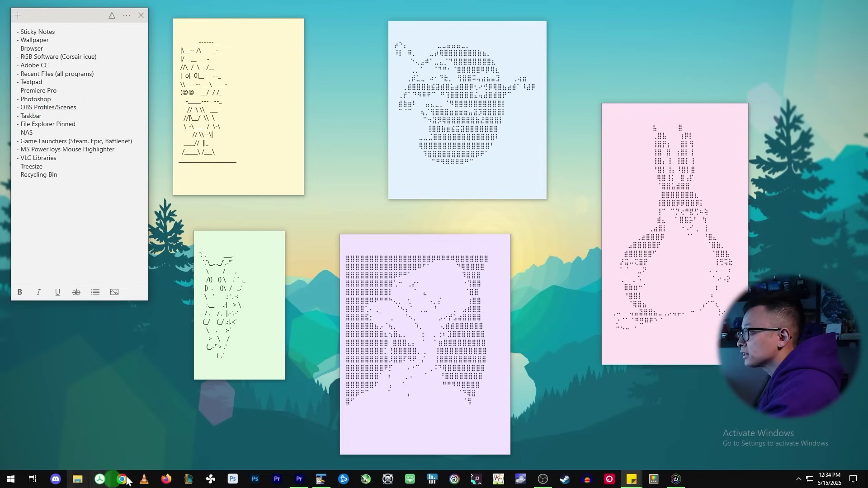
In File Explorer, open the pinned Completed Shorts, 0_COMMON_FILES, NOAB_YOUTUBE, Hot Takes Collab and 7400F vs 7500F folders.
{"action": "left_click", "coordinate": [75, 481]}
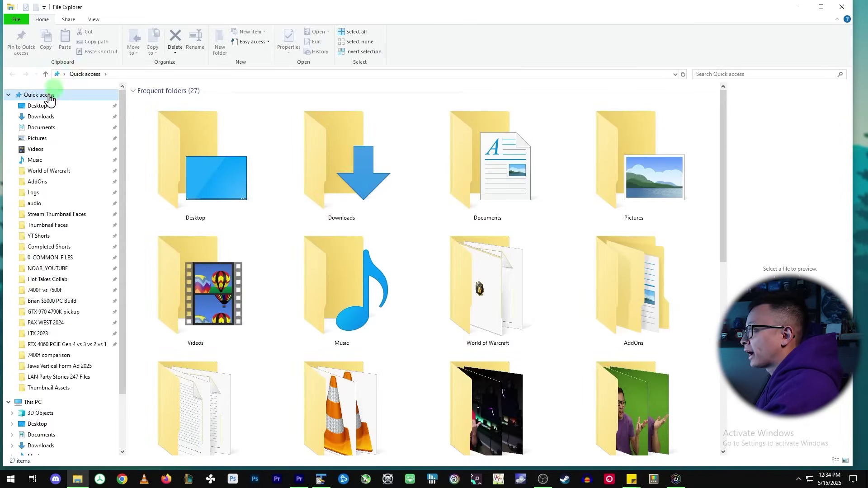
{"action": "left_click", "coordinate": [62, 247]}
{"action": "left_click", "coordinate": [65, 257]}
{"action": "left_click", "coordinate": [69, 270]}
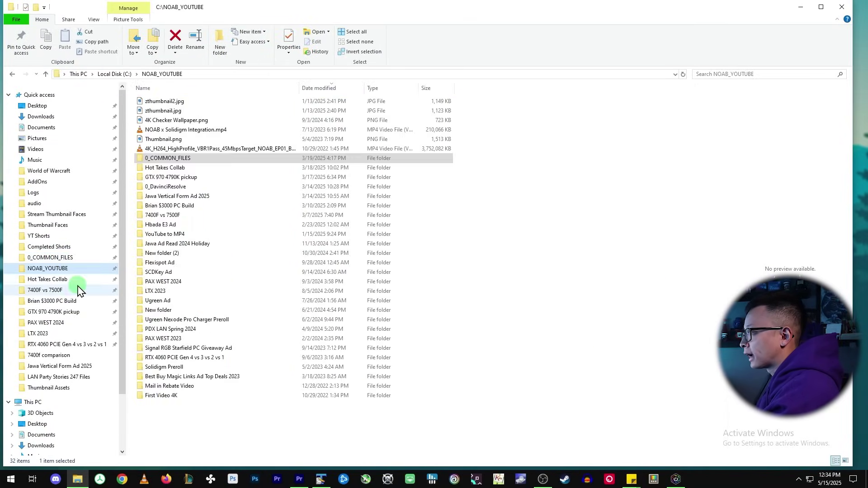
{"action": "left_click", "coordinate": [75, 280]}
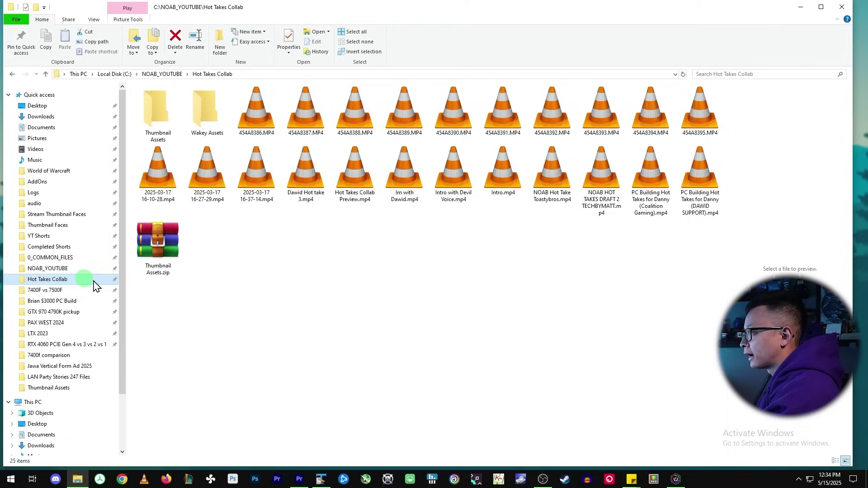
{"action": "left_click", "coordinate": [72, 292]}
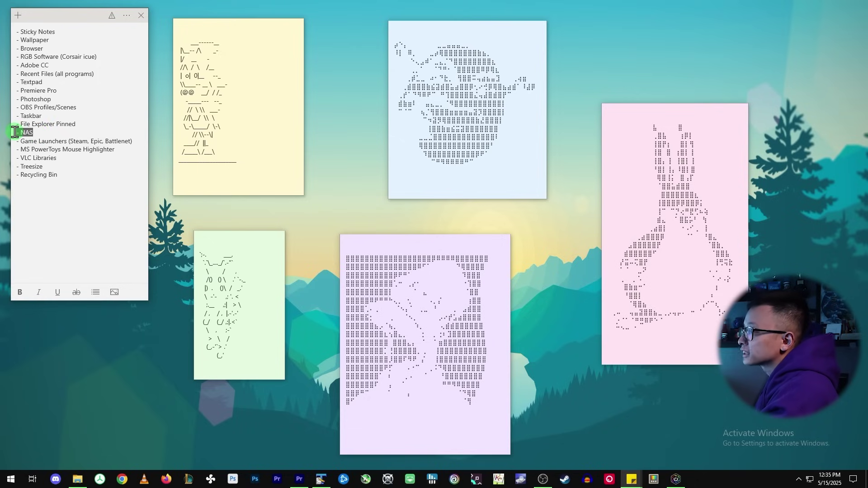
Show This PC with the local disk and NAS drive Z:, then hide File Explorer.
{"action": "left_click", "coordinate": [77, 479]}
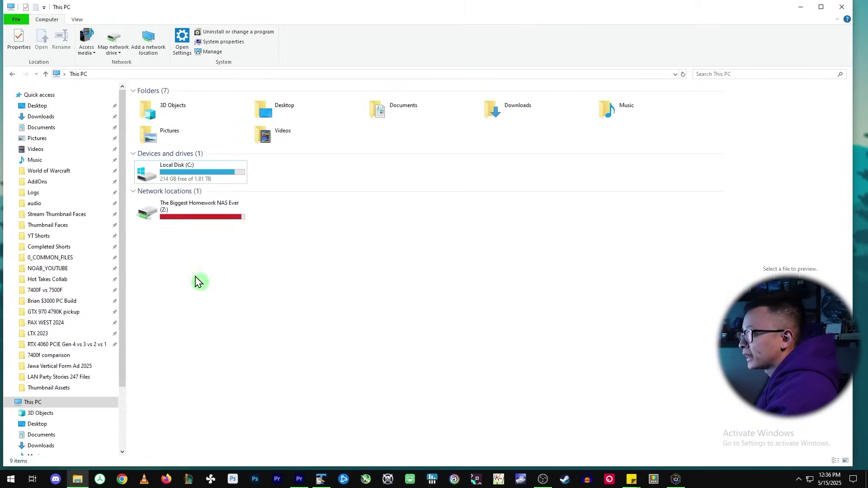
{"action": "left_click", "coordinate": [195, 212]}
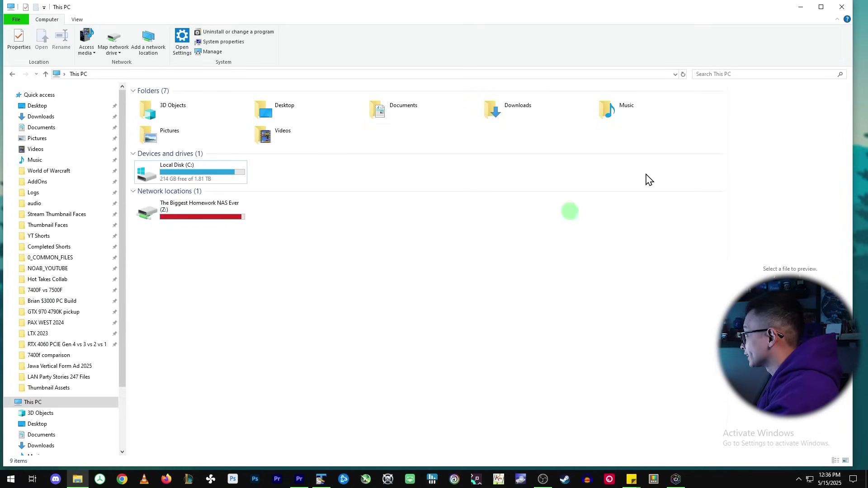
{"action": "left_click", "coordinate": [801, 7]}
Launch the Epic Games Launcher, Battle.net and Steam from the hidden tray icons.
{"action": "left_click_drag", "start_coordinate": [132, 141], "coordinate": [24, 138]}
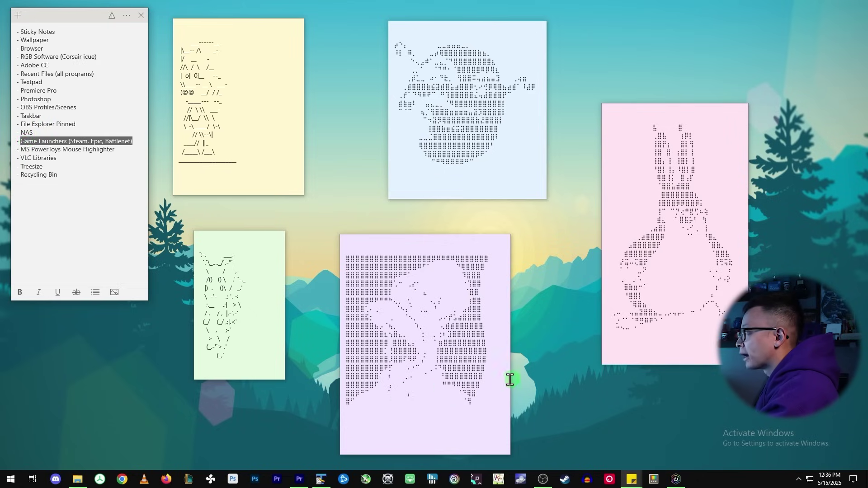
{"action": "left_click", "coordinate": [798, 481]}
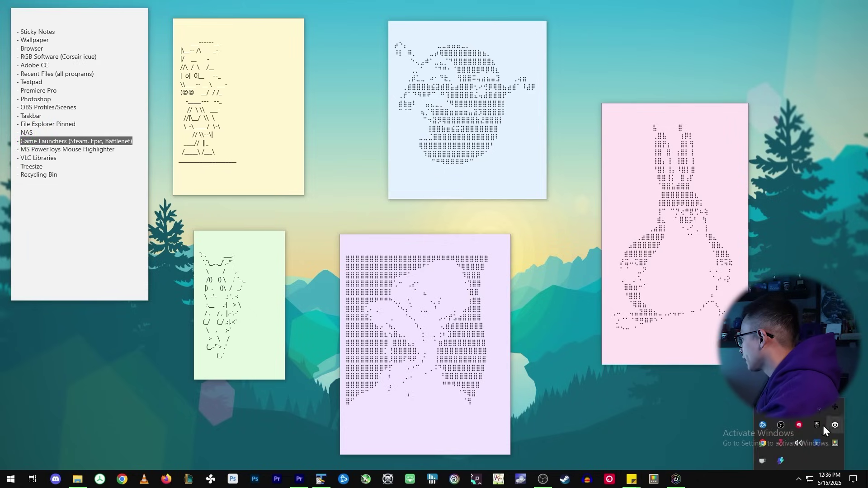
{"action": "left_click", "coordinate": [818, 425]}
{"action": "left_click", "coordinate": [764, 427]}
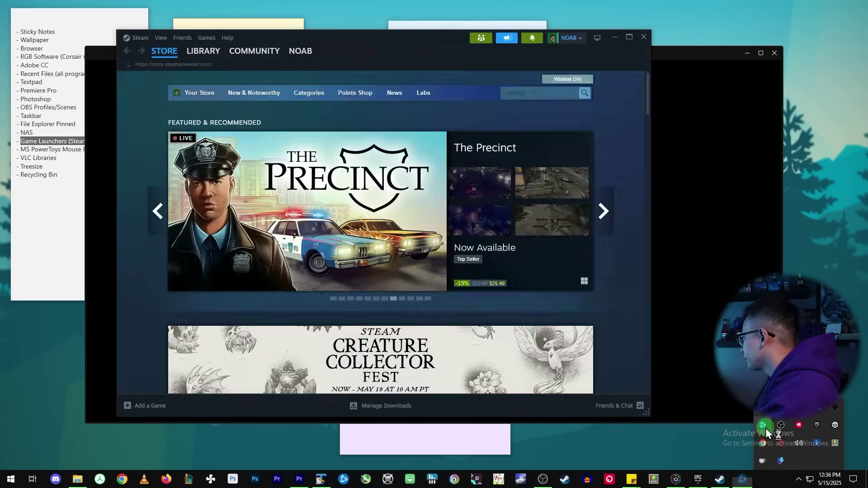
{"action": "left_click", "coordinate": [587, 297]}
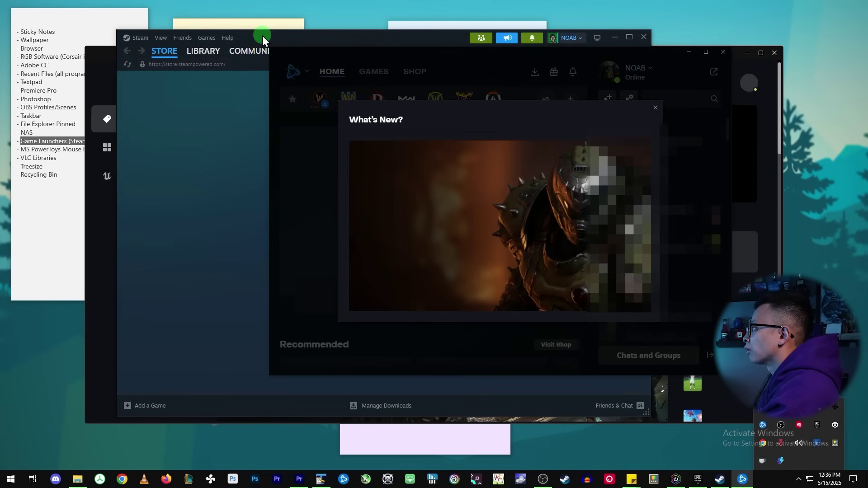
Dismiss Battle.net's What's New notice and confirm the Steam and Epic stores are signed in.
{"action": "left_click_drag", "start_coordinate": [262, 36], "coordinate": [158, 15]}
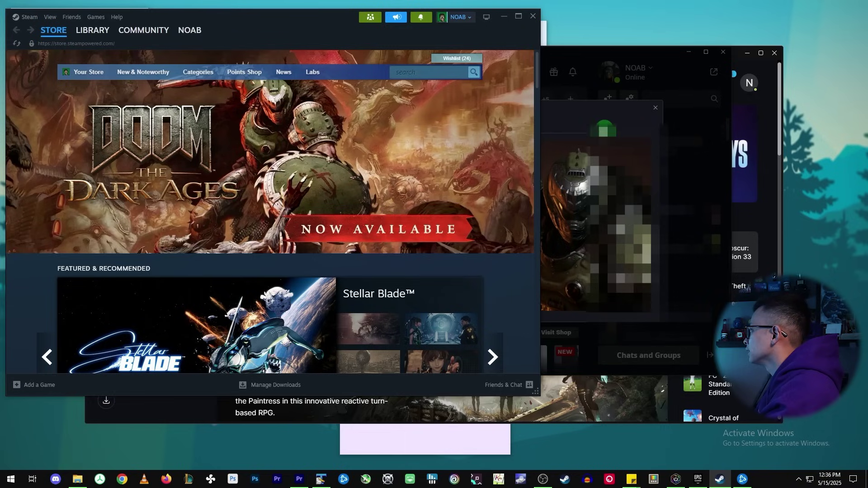
{"action": "left_click", "coordinate": [655, 108]}
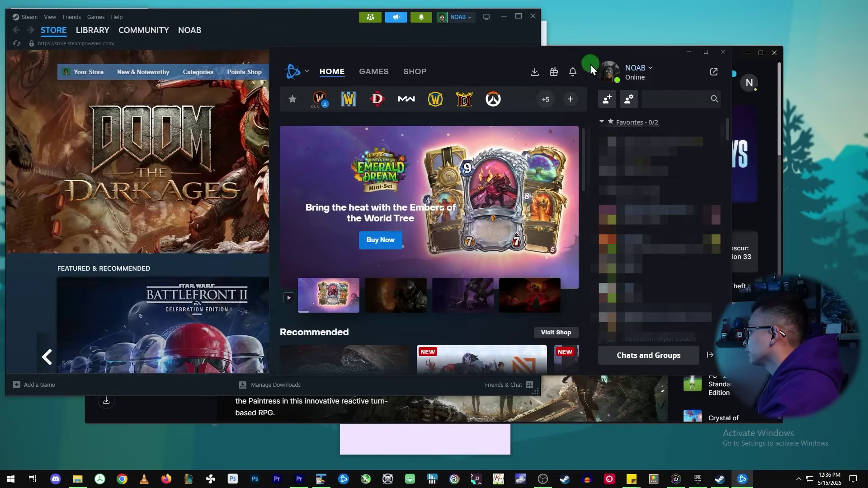
{"action": "left_click", "coordinate": [774, 121]}
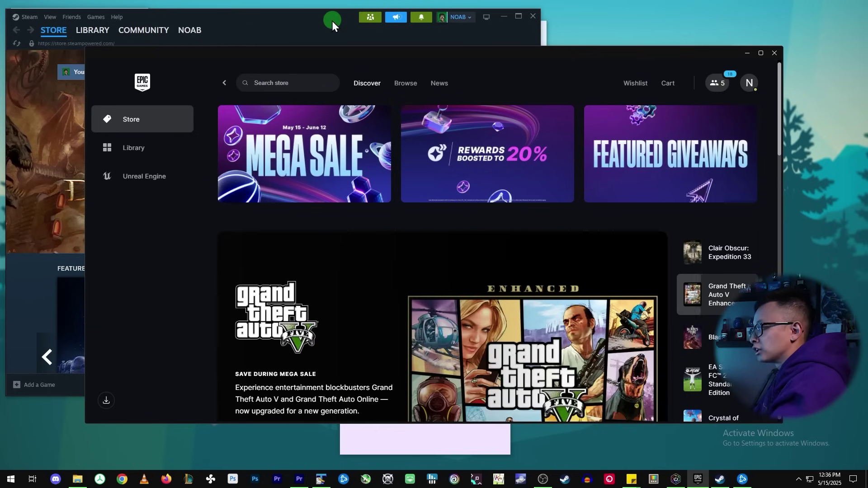
{"action": "left_click", "coordinate": [289, 29]}
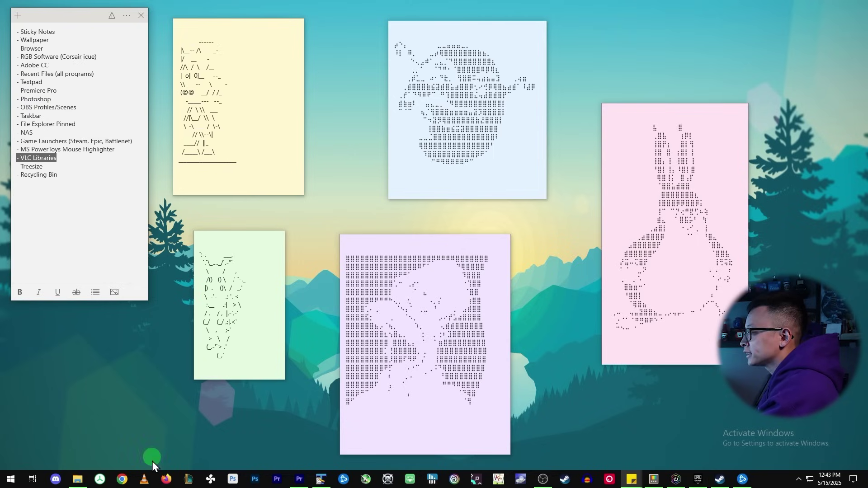
{"action": "left_click", "coordinate": [145, 478]}
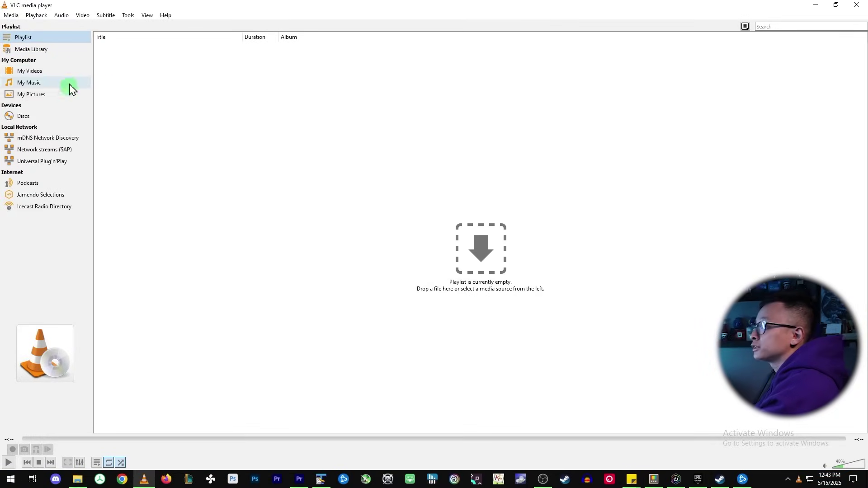
{"action": "left_click", "coordinate": [73, 72]}
{"action": "left_click", "coordinate": [50, 85]}
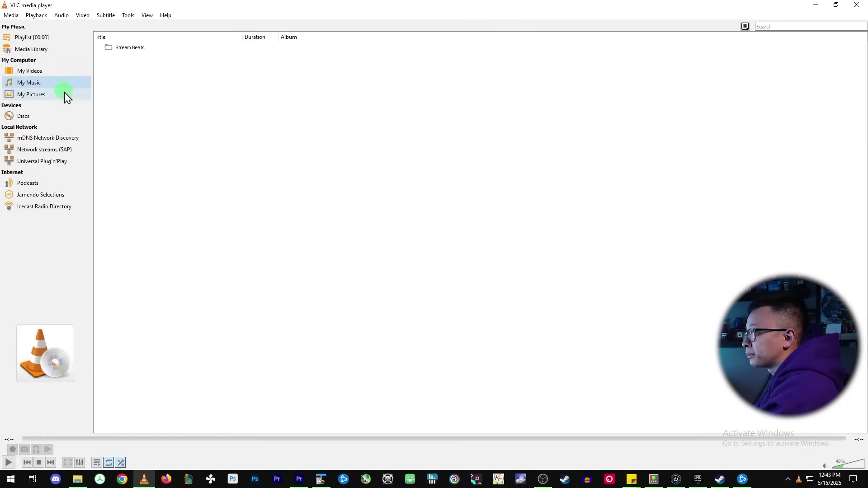
{"action": "left_click", "coordinate": [64, 95]}
{"action": "left_click", "coordinate": [54, 84]}
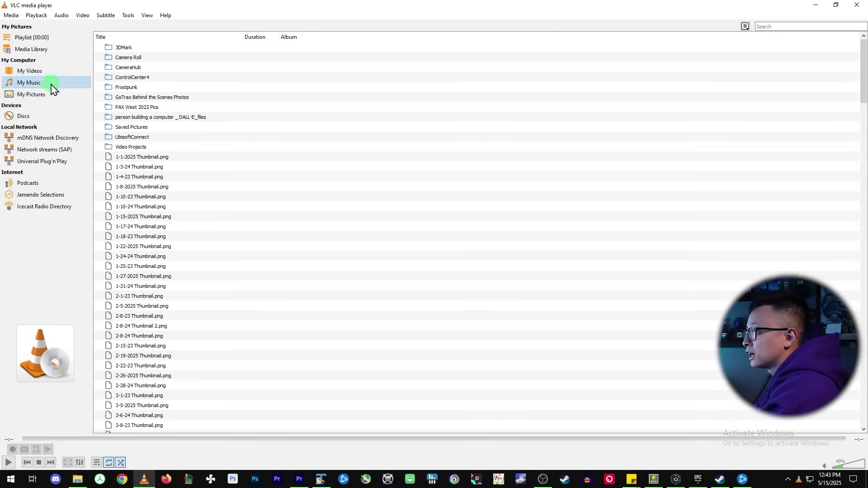
{"action": "double_click", "coordinate": [126, 51]}
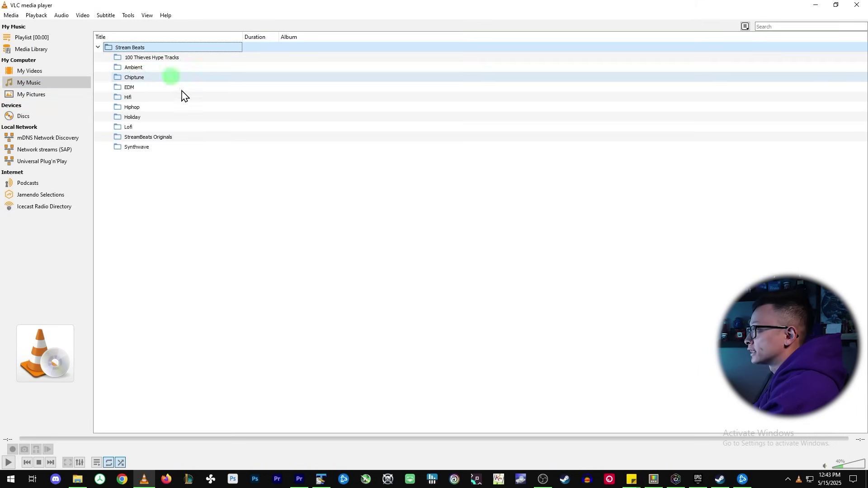
{"action": "double_click", "coordinate": [135, 80]}
{"action": "double_click", "coordinate": [149, 88]}
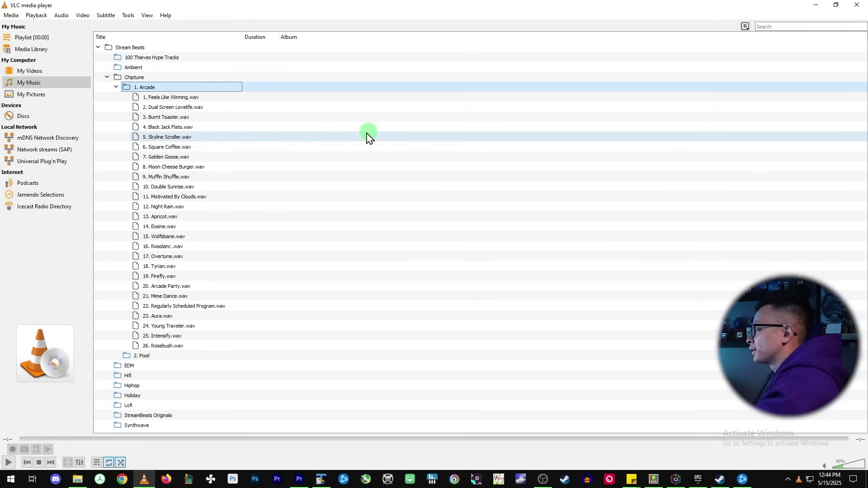
{"action": "left_click", "coordinate": [857, 6]}
{"action": "left_click", "coordinate": [53, 169]}
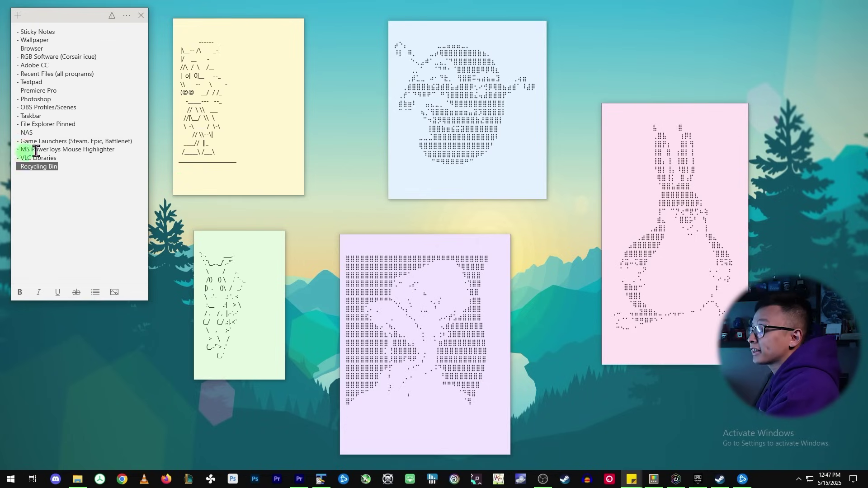
Open the Recycle Bin and confirm the 9 deleted Downloads MP4 videos offer Restore.
{"action": "left_click", "coordinate": [78, 478]}
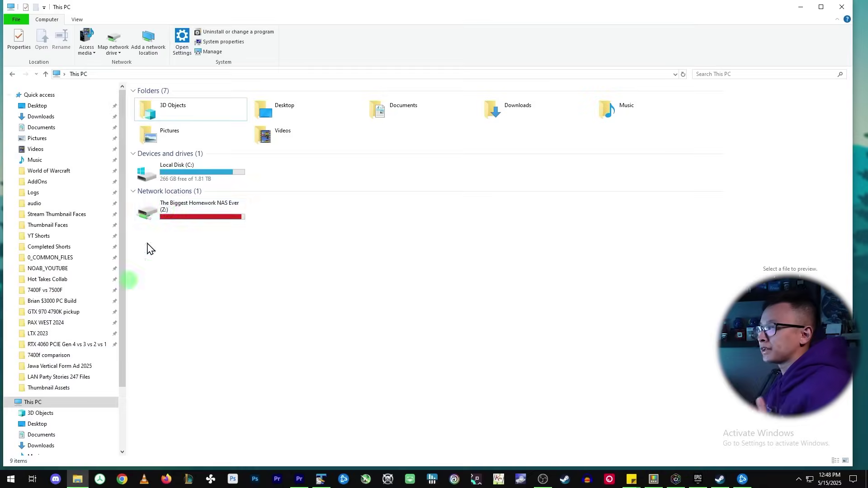
{"action": "left_click", "coordinate": [77, 74]}
{"action": "left_click", "coordinate": [65, 74]}
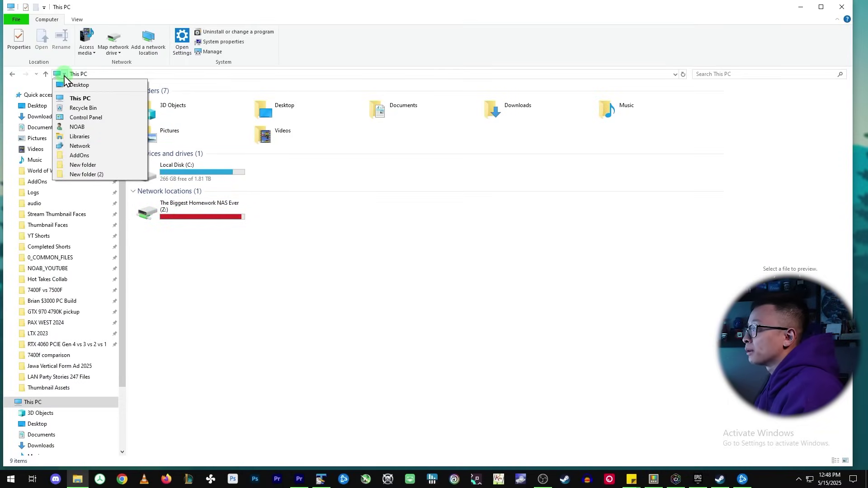
{"action": "left_click", "coordinate": [106, 106]}
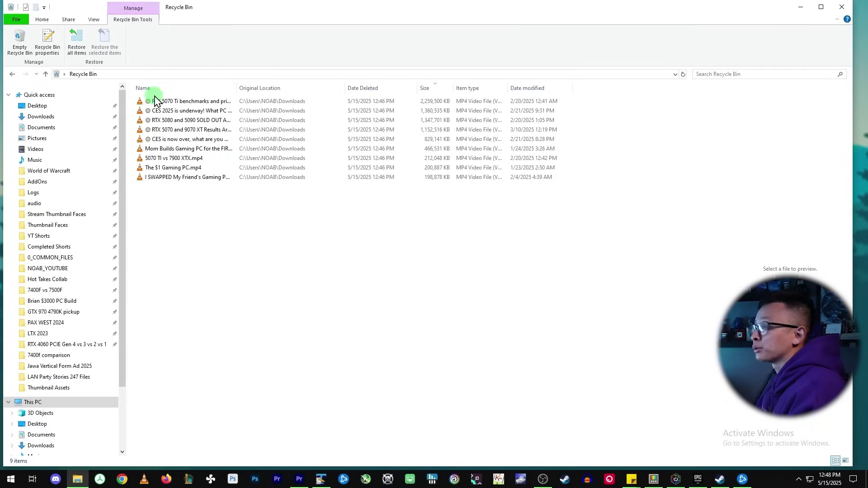
{"action": "right_click", "coordinate": [181, 101]}
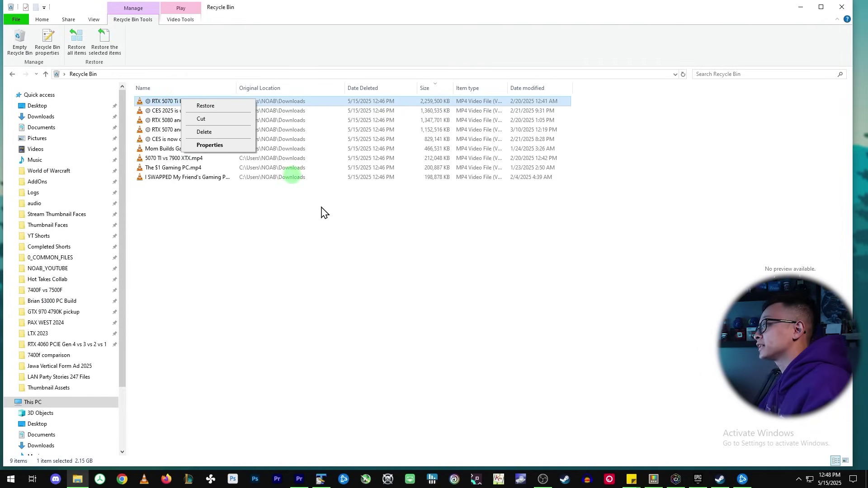
{"action": "left_click", "coordinate": [280, 274]}
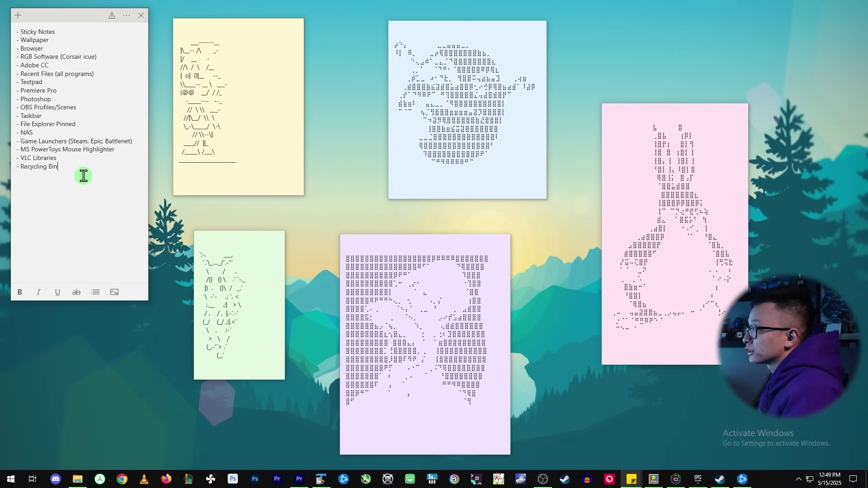
{"action": "left_click_drag", "start_coordinate": [84, 171], "coordinate": [13, 29]}
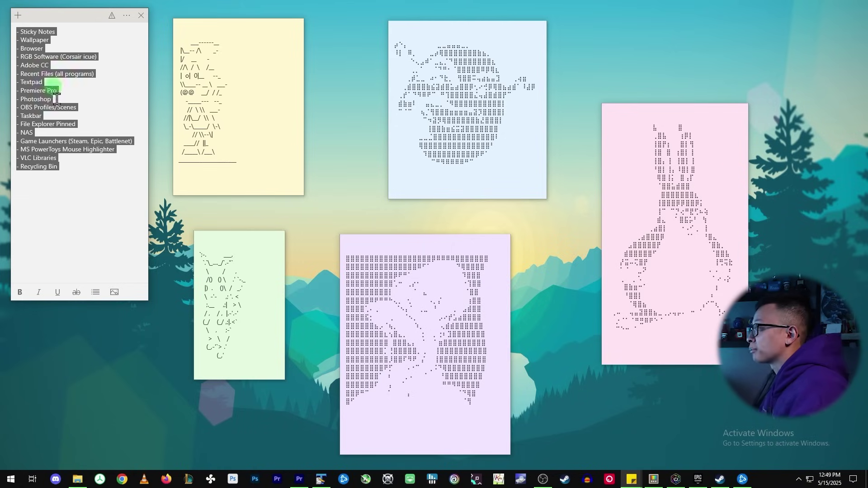
Search Start for 'update' to reach Windows Update, which offers Windows 11, version 24H2.
{"action": "left_click", "coordinate": [91, 146]}
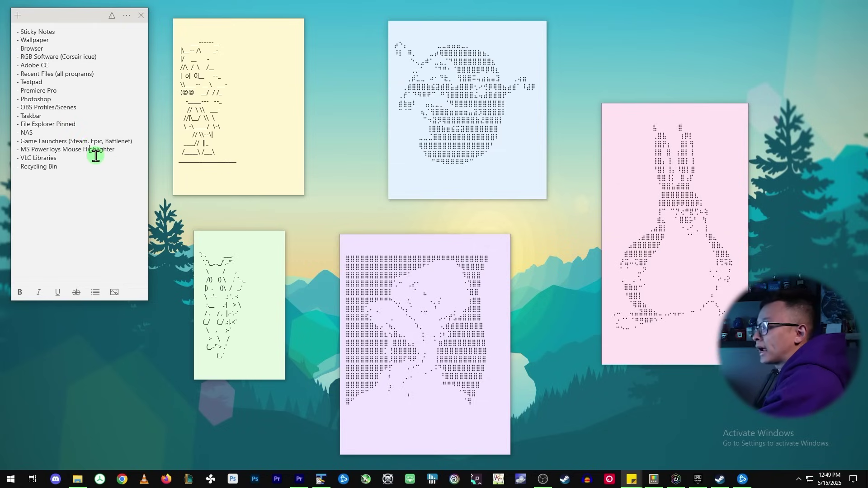
{"action": "left_click", "coordinate": [10, 479]}
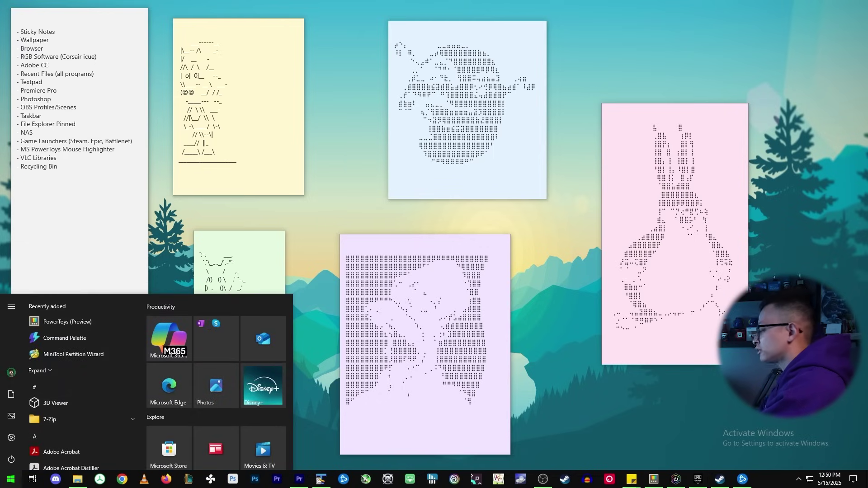
{"action": "type", "text": "update"}
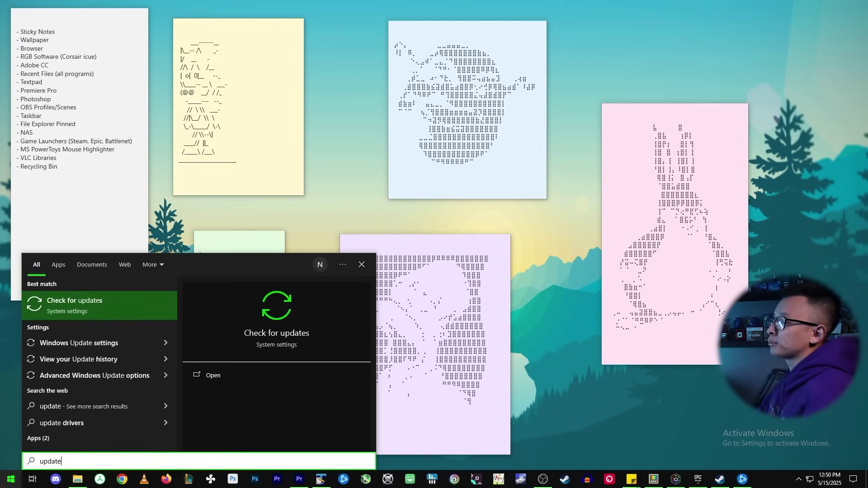
{"action": "key", "text": "Return"}
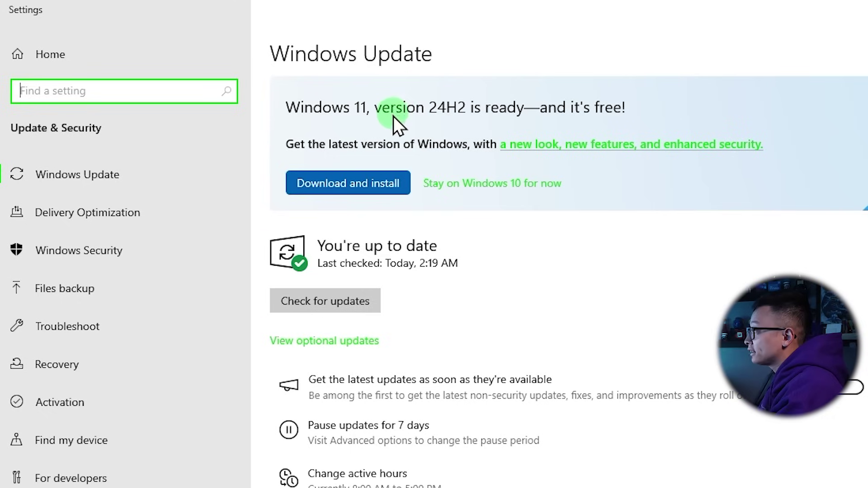
Download Windows 11 24H2, scrolling through and accepting the Software License Terms to install.
{"action": "left_click", "coordinate": [376, 191]}
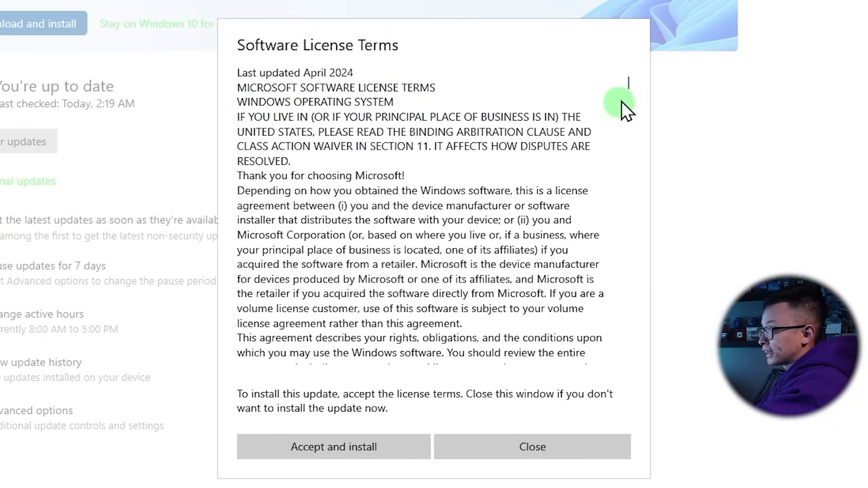
{"action": "scroll", "coordinate": [624, 116], "scroll_direction": "down", "scroll_amount": 4}
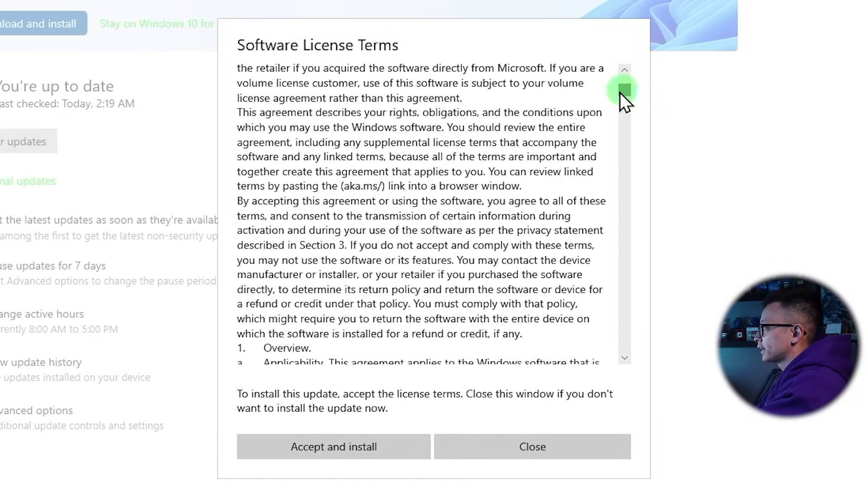
{"action": "left_click_drag", "start_coordinate": [621, 95], "coordinate": [633, 348]}
{"action": "left_click", "coordinate": [346, 441]}
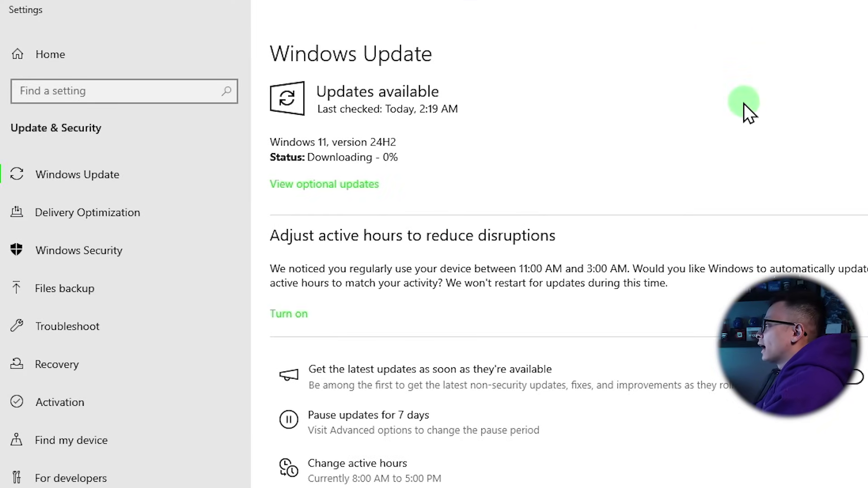
{"action": "left_click_drag", "start_coordinate": [400, 162], "coordinate": [384, 163]}
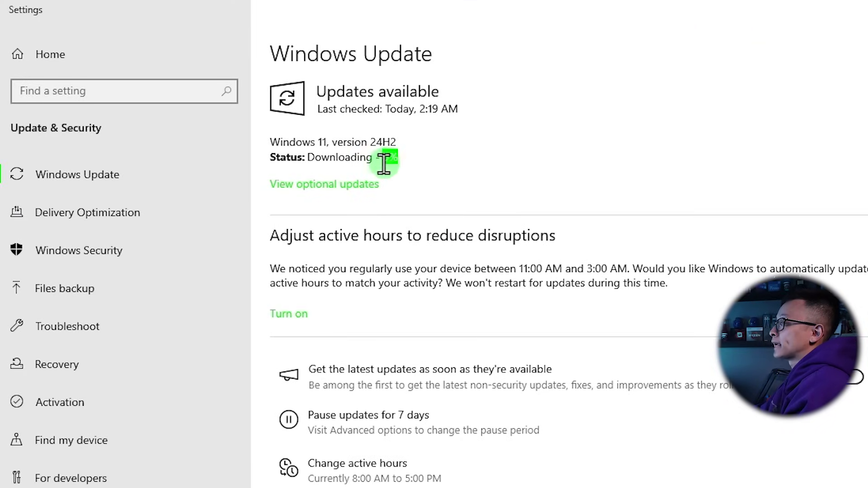
{"action": "left_click", "coordinate": [428, 158]}
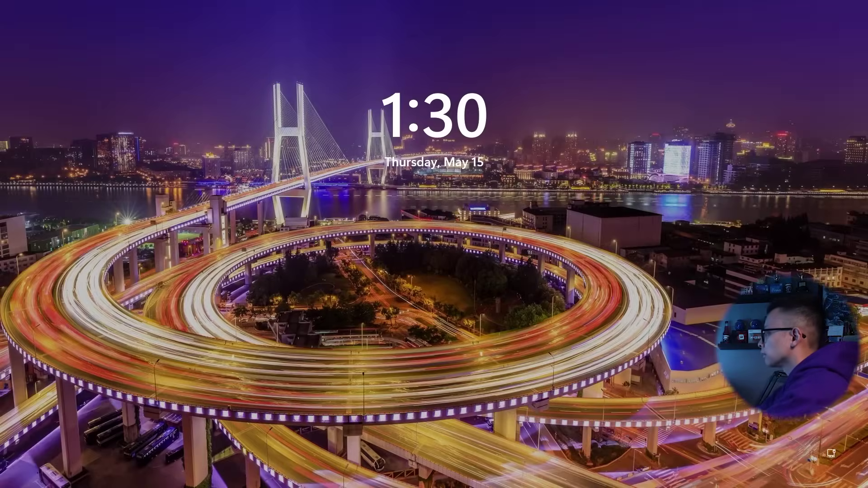
Sign in to Windows 11 with the account password and confirm the sticky notes survived.
{"action": "key", "text": "space"}
{"action": "type", "text": "*****"}
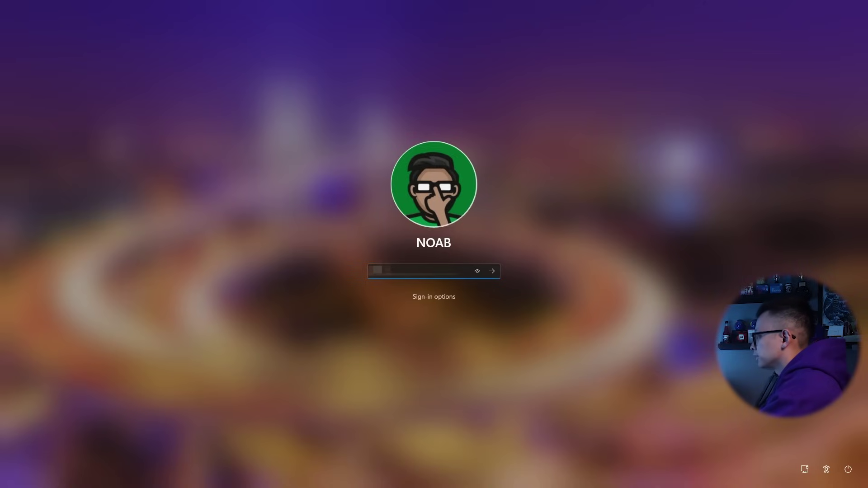
{"action": "key", "text": "Return"}
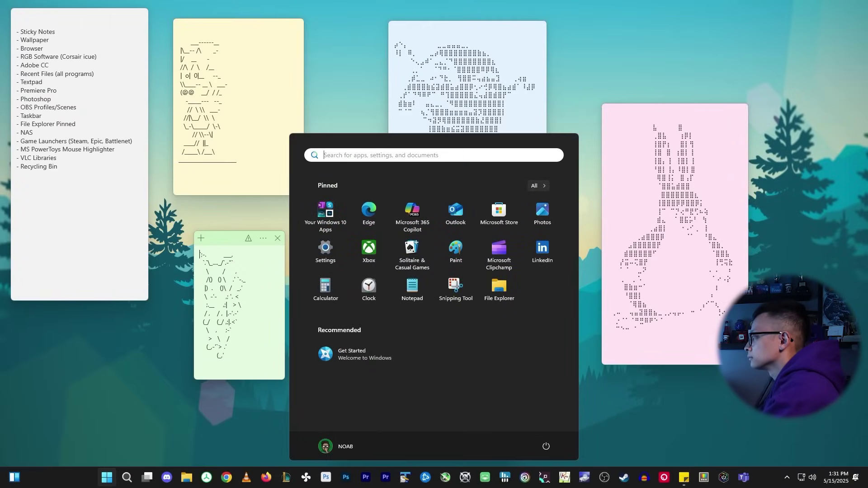
{"action": "left_click", "coordinate": [641, 406]}
{"action": "left_click", "coordinate": [268, 314]}
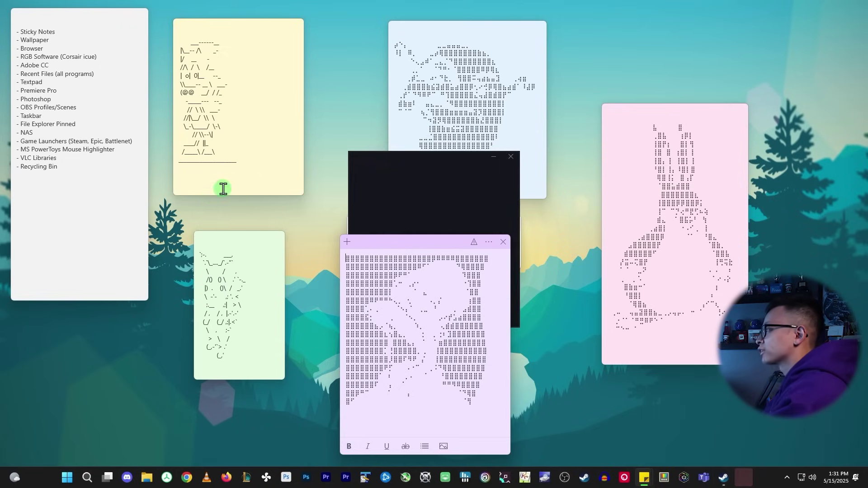
Minimize the Battle.net login and Steam update windows to uncover the checklist note.
{"action": "left_click", "coordinate": [398, 162]}
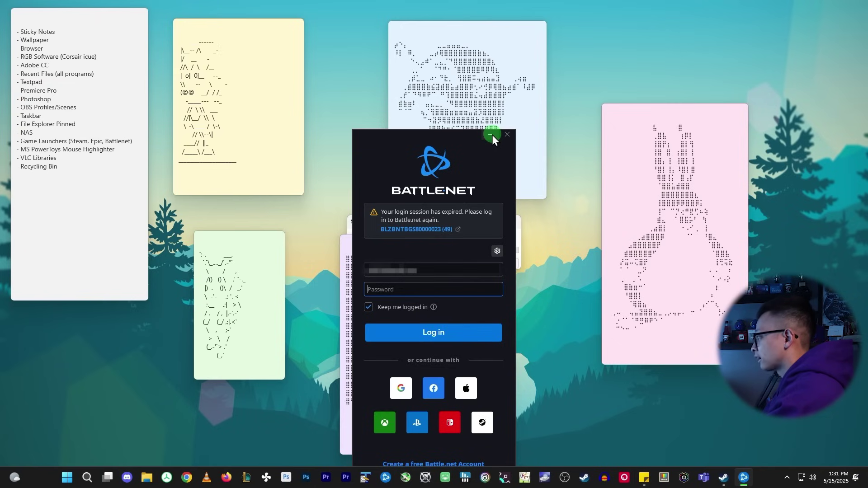
{"action": "left_click", "coordinate": [491, 135]}
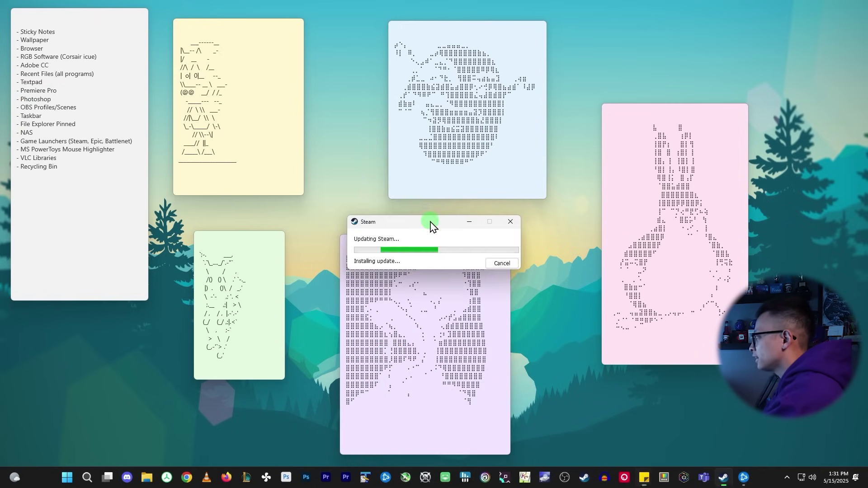
{"action": "left_click", "coordinate": [469, 223]}
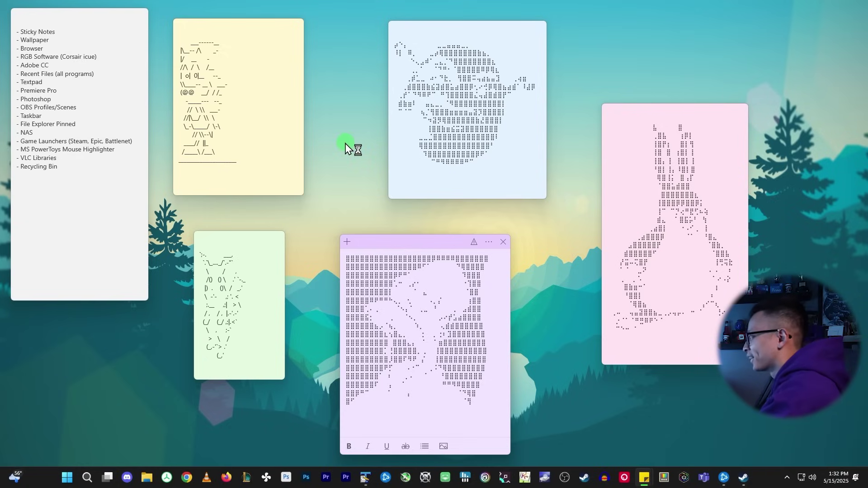
{"action": "left_click", "coordinate": [56, 32]}
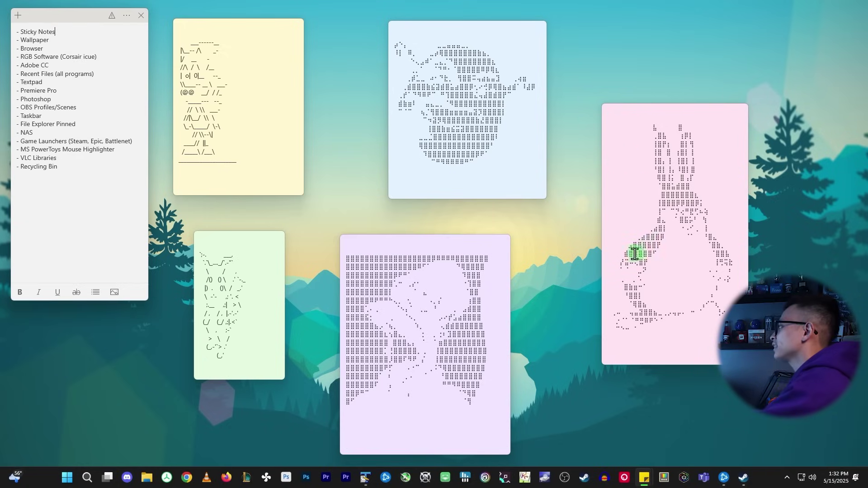
Mark Sticky Notes and Wallpaper as GOOD in the checklist note.
{"action": "type", "text": "adfasdf"}
{"action": "double_click", "coordinate": [71, 32]}
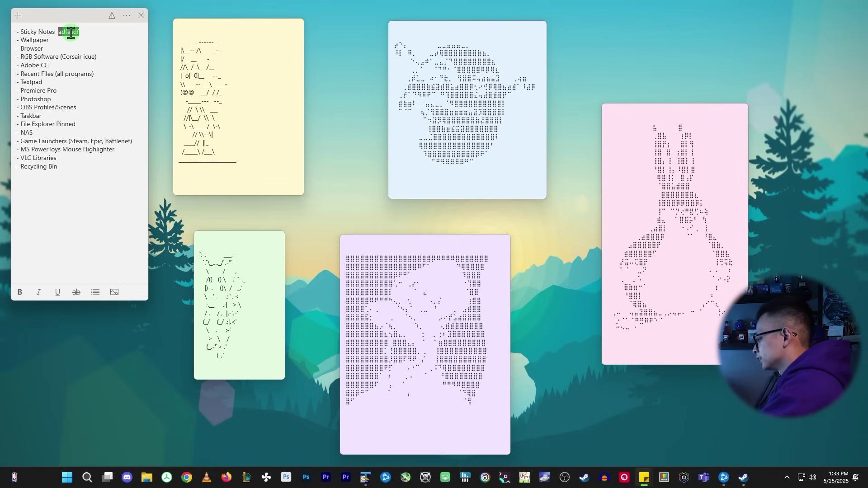
{"action": "type", "text": "GOOD"}
{"action": "double_click", "coordinate": [71, 31]}
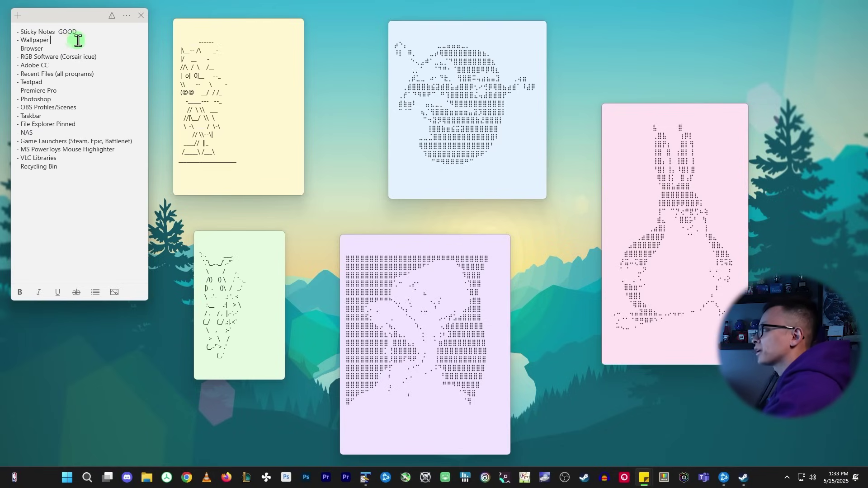
{"action": "type", "text": "GOOD"}
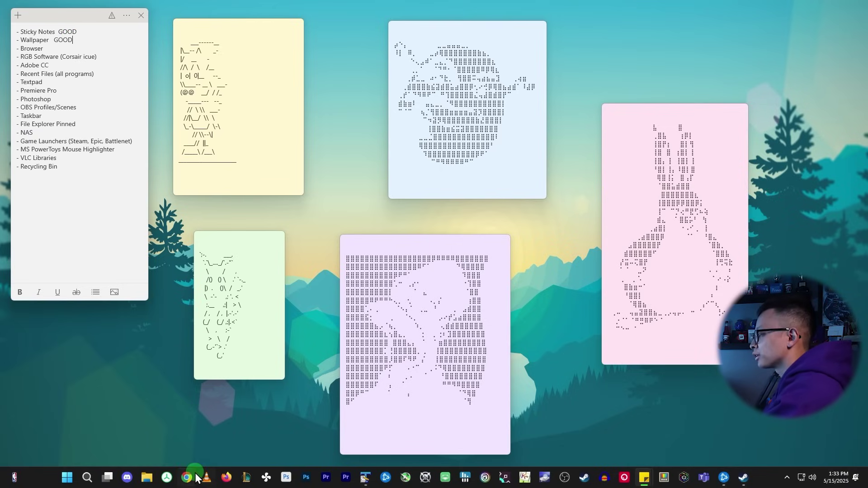
Confirm Chrome opens to its New Tab page, close it, and mark Browser GOOD.
{"action": "left_click", "coordinate": [204, 463]}
{"action": "left_click", "coordinate": [484, 217]}
{"action": "left_click", "coordinate": [311, 75]}
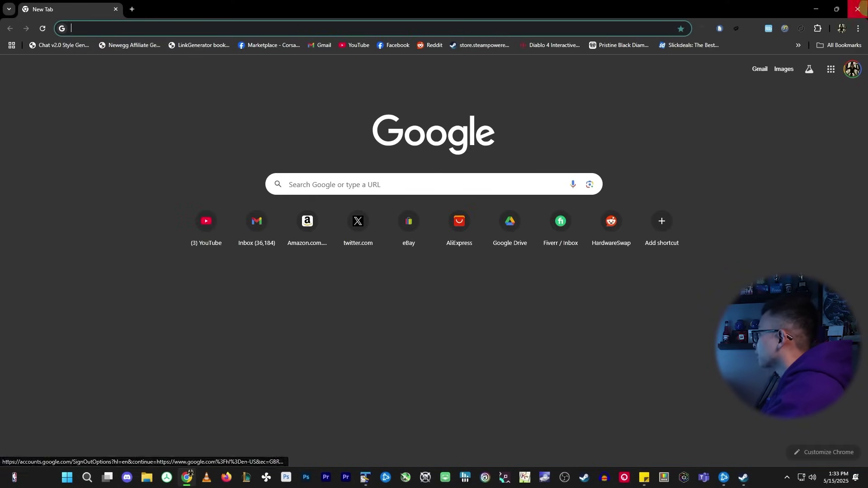
{"action": "left_click", "coordinate": [858, 8]}
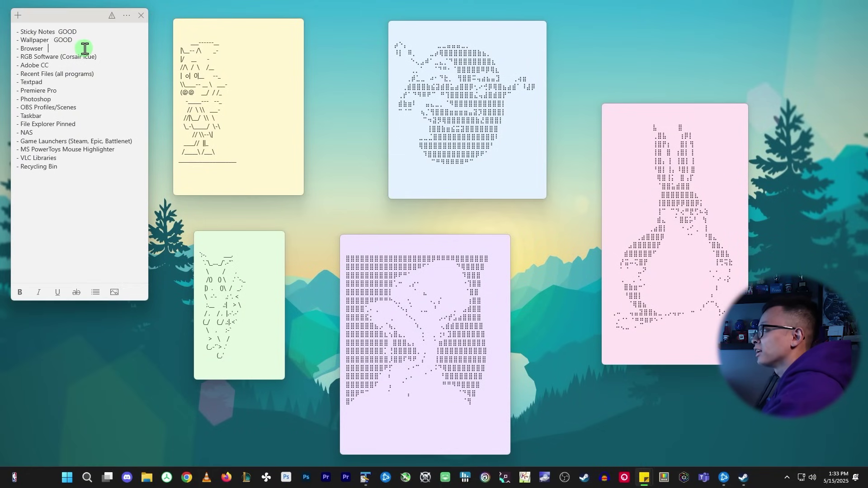
{"action": "type", "text": "GOOD"}
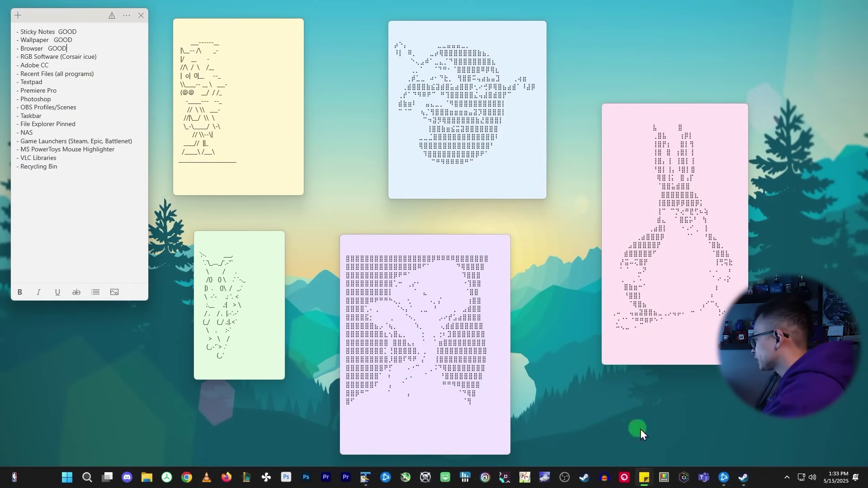
Check that the iCUE RGB software opens, then mark RGB Software GOOD.
{"action": "left_click", "coordinate": [706, 480]}
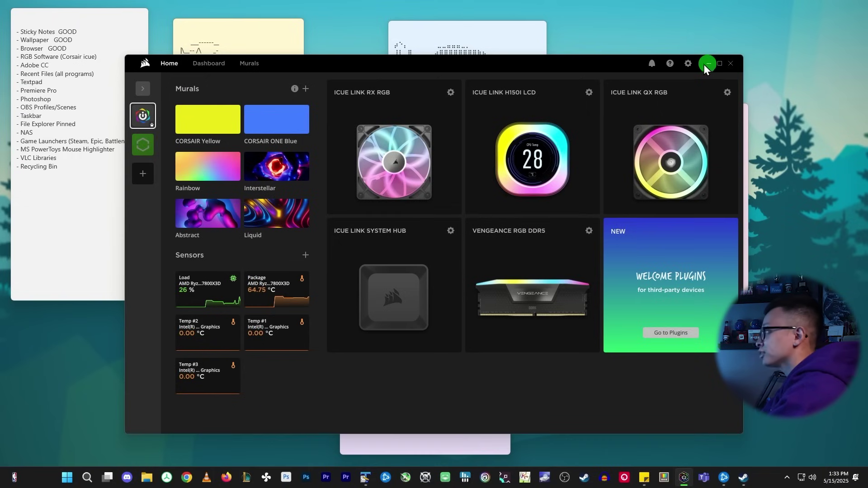
{"action": "left_click", "coordinate": [707, 63]}
{"action": "left_click", "coordinate": [108, 57]}
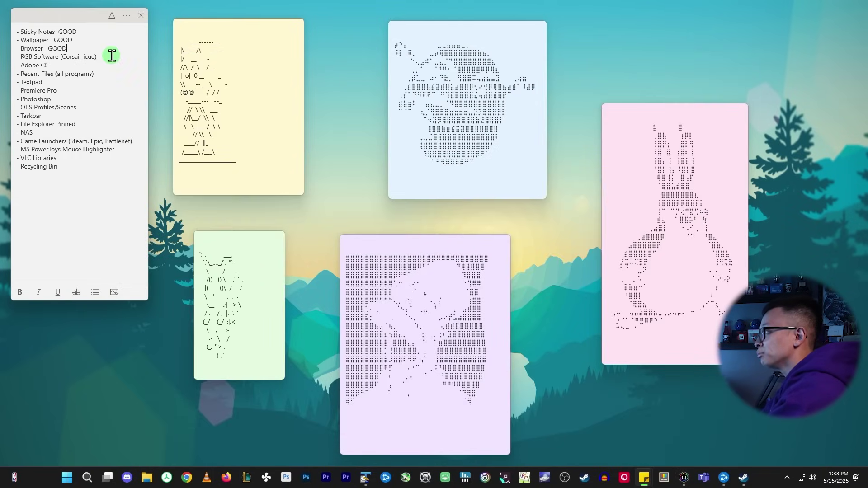
{"action": "type", "text": "GOOD"}
Open Creative Cloud Desktop from the tray and confirm installed apps and account sign-in.
{"action": "left_click", "coordinate": [787, 477]}
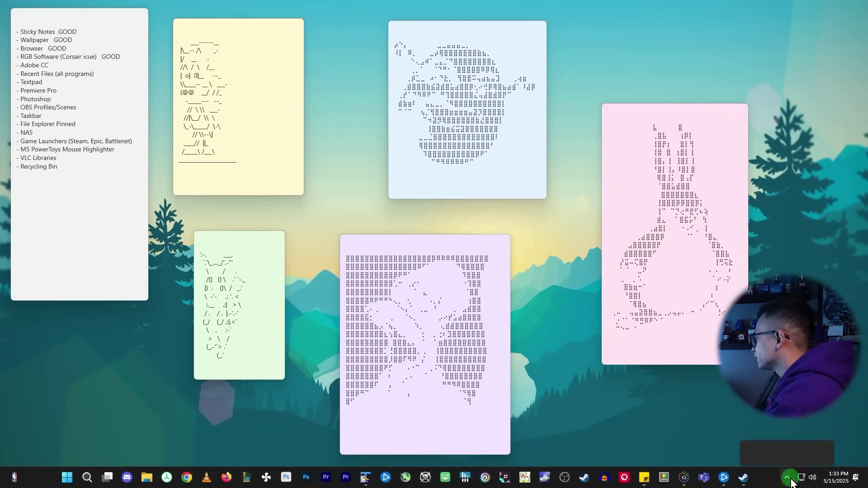
{"action": "left_click", "coordinate": [786, 413]}
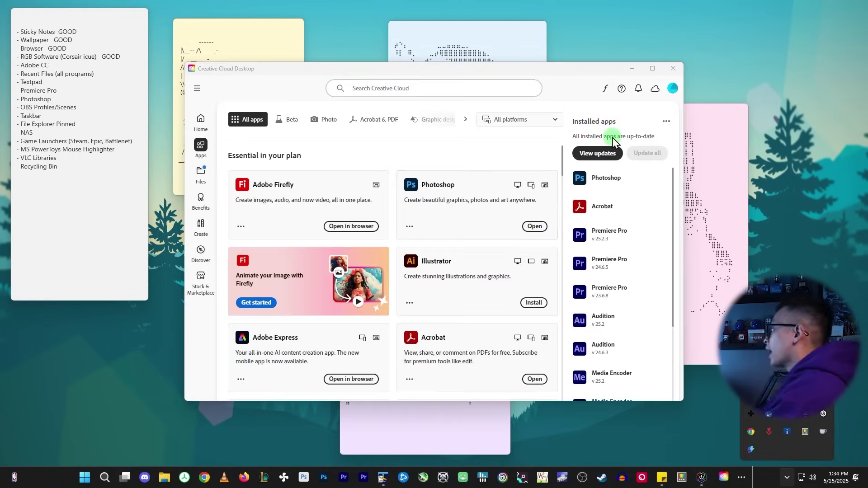
{"action": "left_click", "coordinate": [672, 89]}
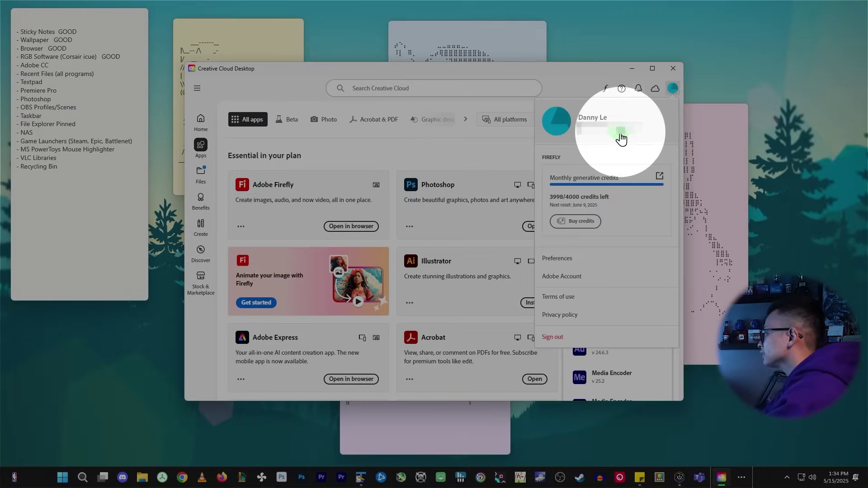
{"action": "left_click", "coordinate": [262, 407]}
Check TextPad's recent files by reopening the recent infowriter file.
{"action": "left_click", "coordinate": [361, 478]}
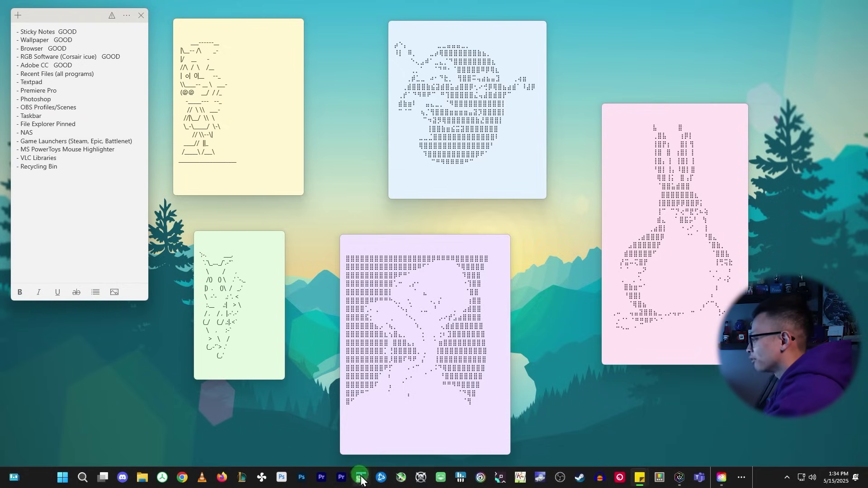
{"action": "left_click", "coordinate": [248, 94]}
{"action": "left_click", "coordinate": [13, 16]}
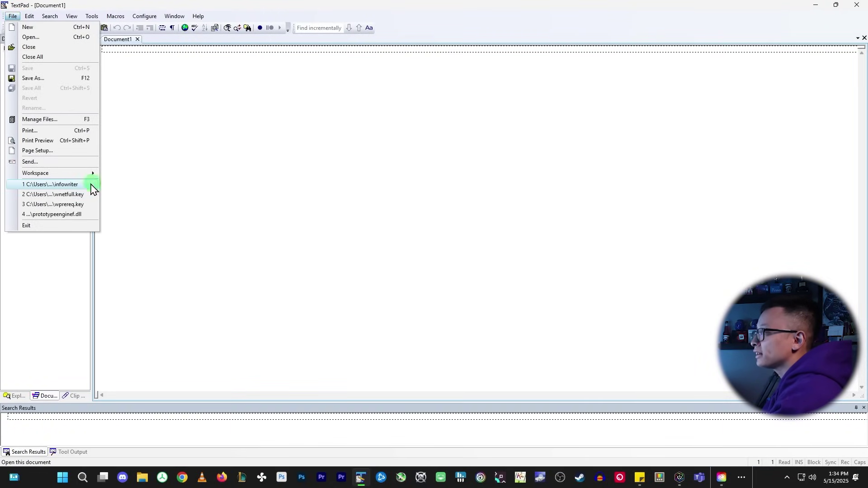
{"action": "left_click", "coordinate": [68, 185]}
{"action": "left_click", "coordinate": [360, 477]}
In Photoshop, create a new 275x183 document and test the custom brush.
{"action": "left_click", "coordinate": [302, 477]}
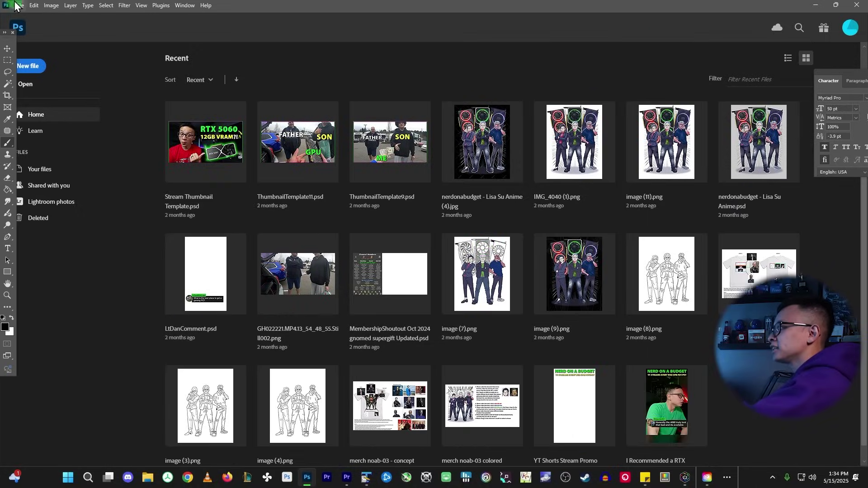
{"action": "left_click", "coordinate": [16, 6]}
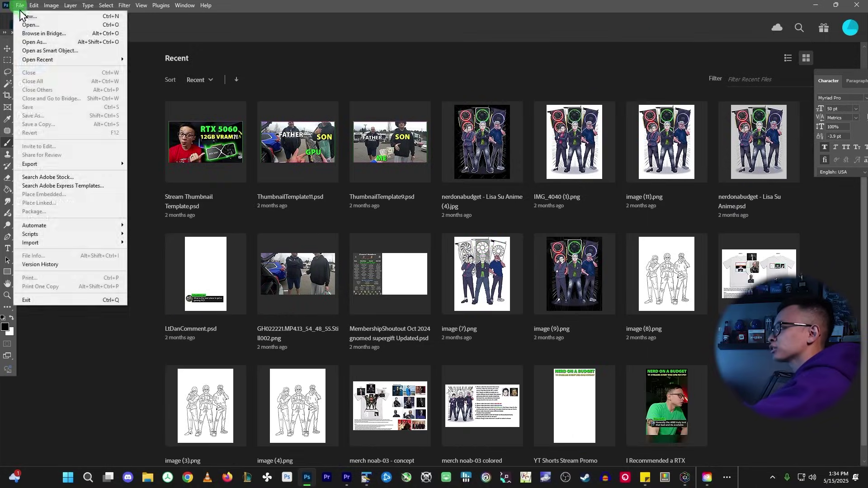
{"action": "left_click", "coordinate": [24, 16]}
{"action": "left_click", "coordinate": [311, 221]}
{"action": "double_click", "coordinate": [312, 221]}
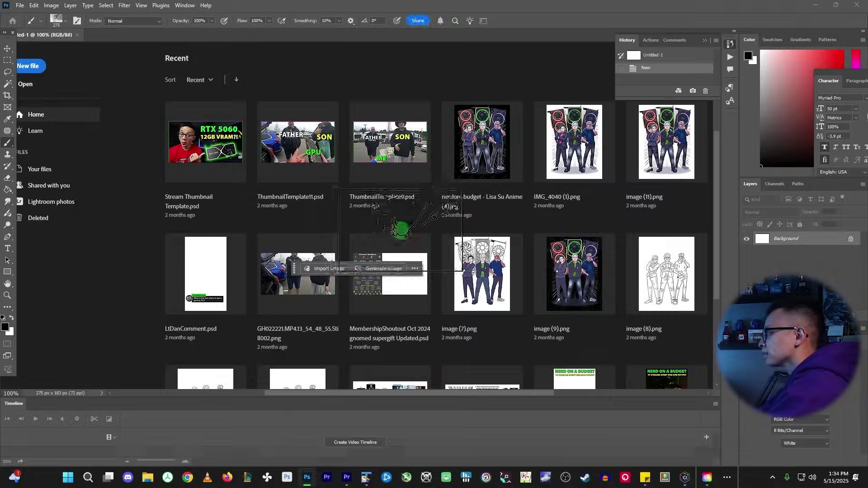
{"action": "scroll", "coordinate": [354, 218], "scroll_direction": "up", "scroll_amount": 3}
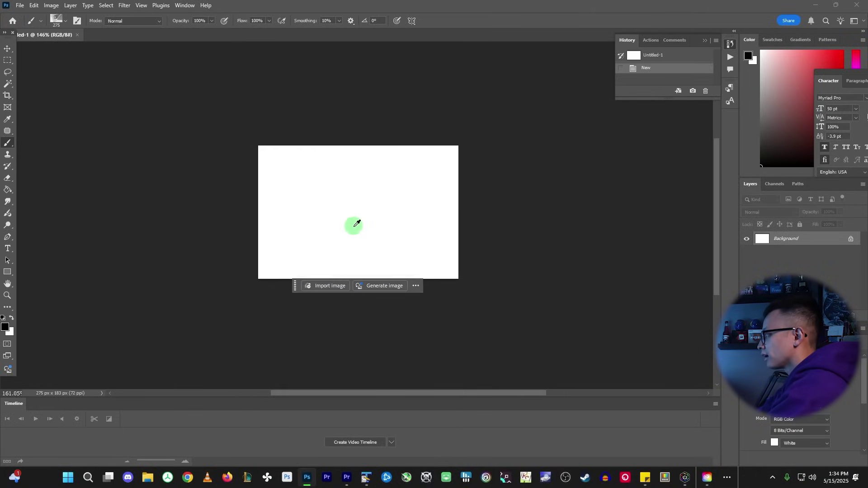
{"action": "left_click", "coordinate": [345, 201]}
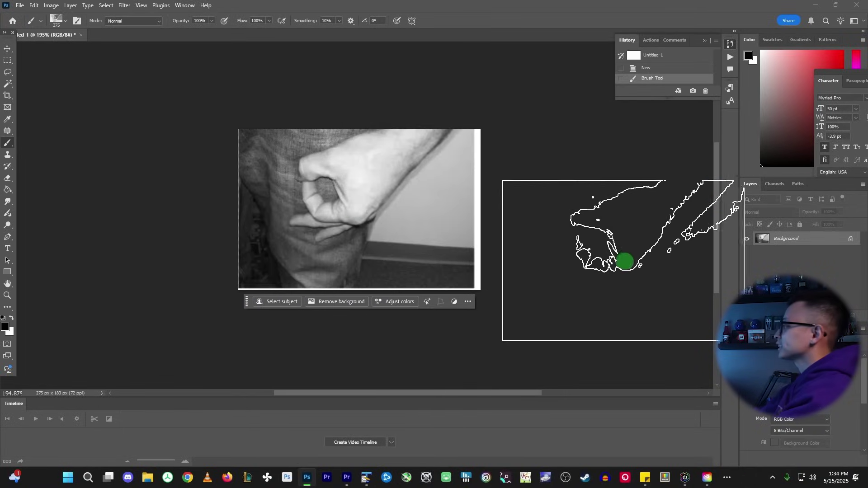
{"action": "left_click", "coordinate": [814, 5]}
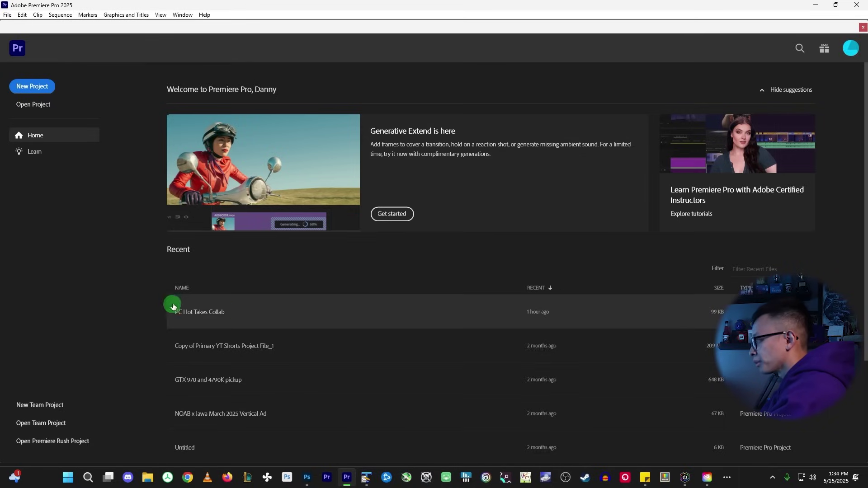
Open the PC Hot Takes Collab project in Premiere Pro and scrub its timeline.
{"action": "scroll", "coordinate": [280, 312], "scroll_direction": "down", "scroll_amount": 1}
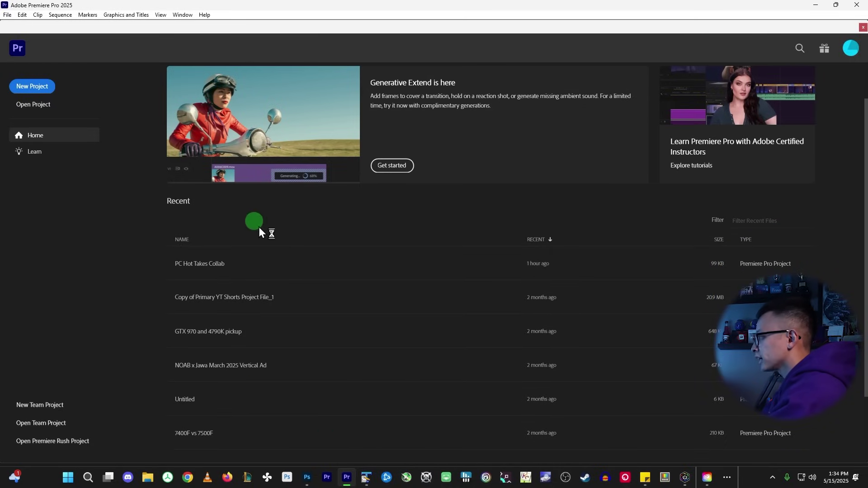
{"action": "left_click", "coordinate": [208, 265]}
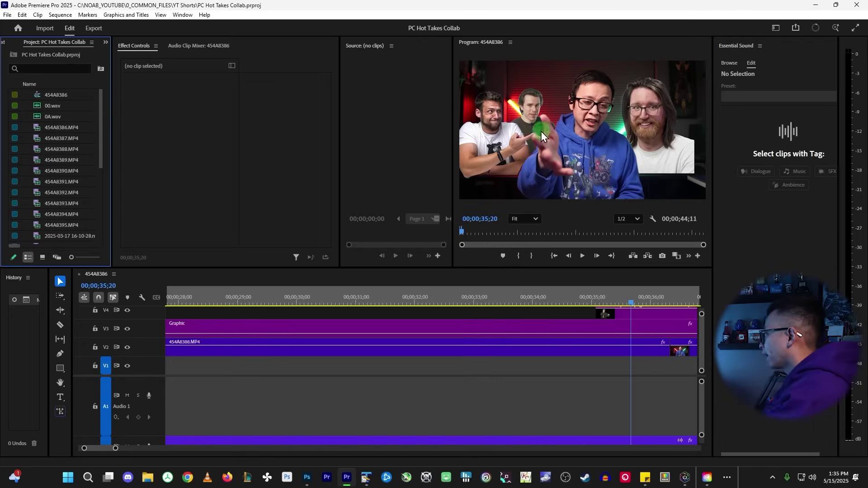
{"action": "left_click_drag", "start_coordinate": [614, 299], "coordinate": [560, 302]}
{"action": "left_click_drag", "start_coordinate": [480, 311], "coordinate": [411, 318]}
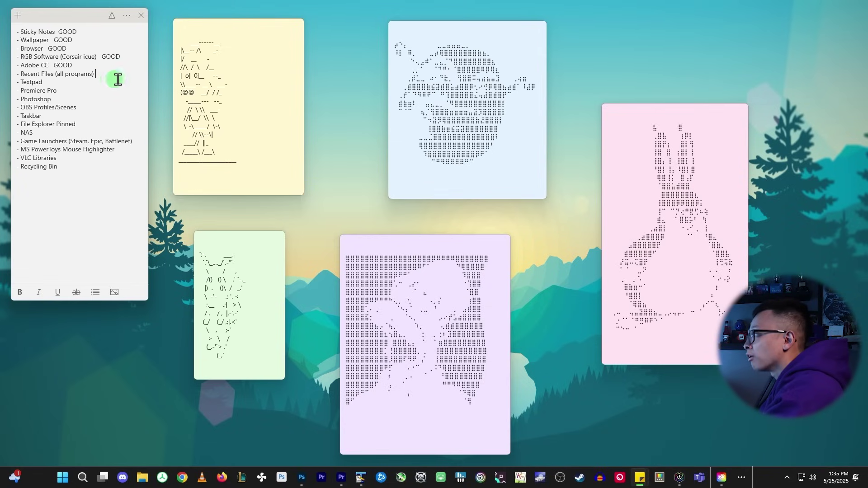
Type GOOD after the tested checklist items, including Premiere Pro and Photoshop.
{"action": "type", "text": "GOOD"}
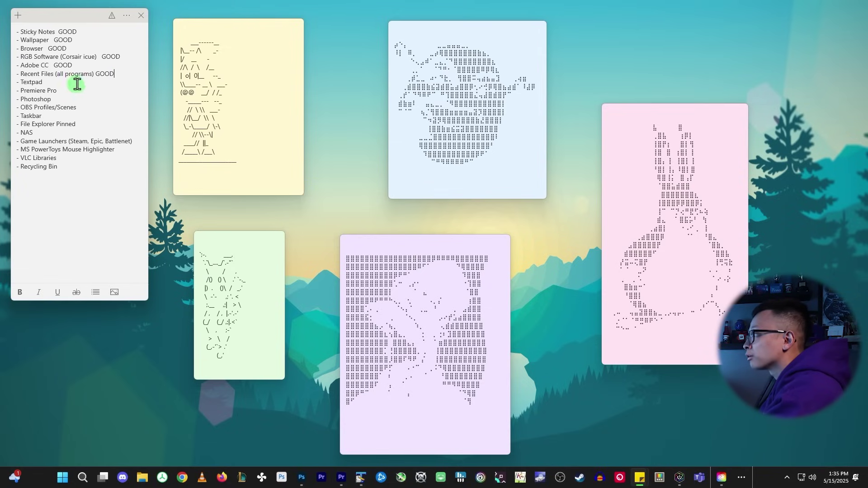
{"action": "type", "text": " GOOD"}
{"action": "left_click", "coordinate": [72, 90]}
{"action": "type", "text": "GOOD"}
{"action": "left_click", "coordinate": [88, 99]}
{"action": "type", "text": "GOOD"}
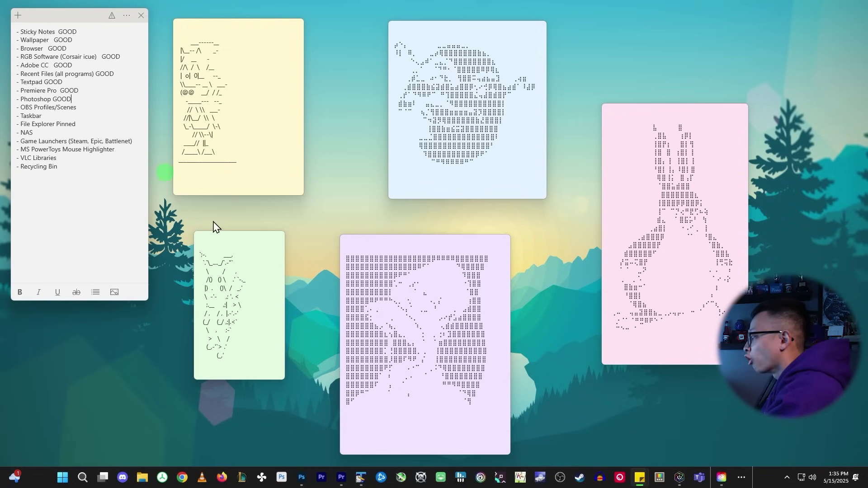
In OBS Studio, check the Browser Scene, Browser Scene Vertical and Face Cam scenes and the profile list.
{"action": "left_click", "coordinate": [559, 477]}
{"action": "left_click", "coordinate": [54, 59]}
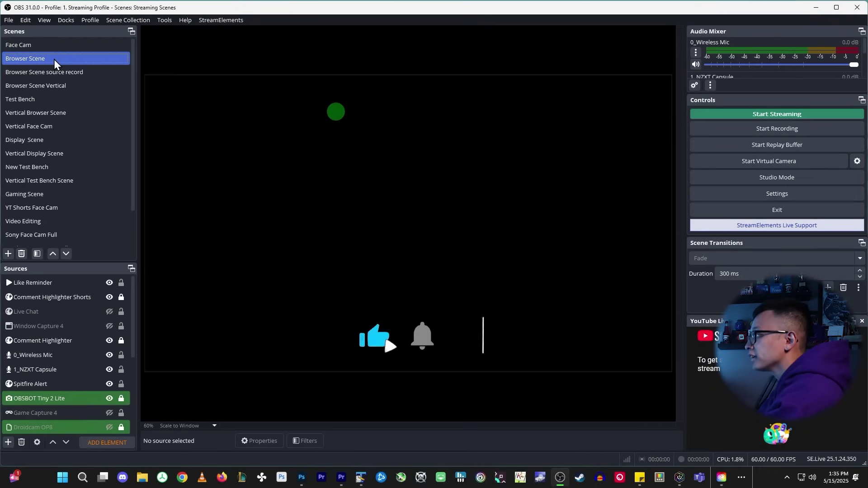
{"action": "left_click", "coordinate": [54, 86]}
{"action": "left_click", "coordinate": [52, 47]}
{"action": "left_click", "coordinate": [90, 20]}
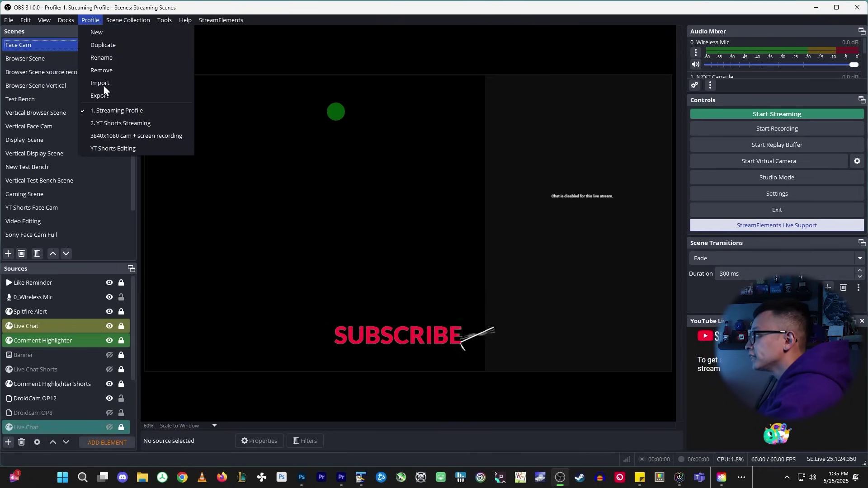
{"action": "left_click", "coordinate": [43, 58]}
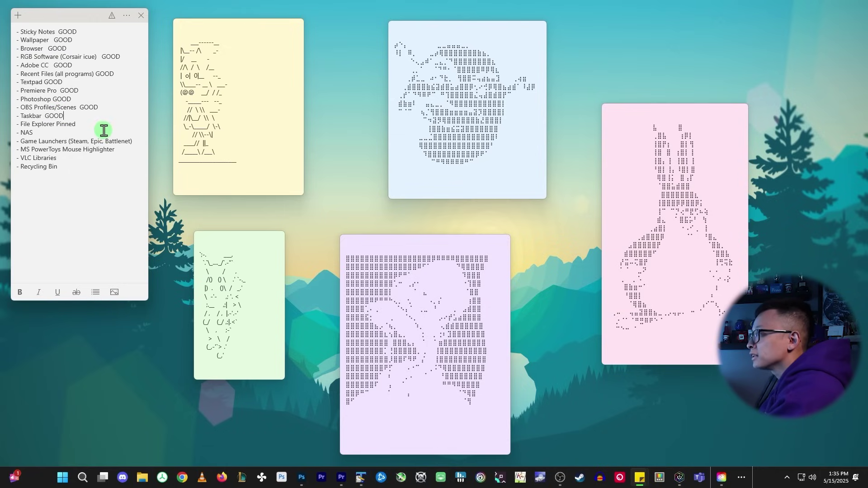
Open File Explorer and check the pinned NOAB_YOUTUBE, 0_COMMON_FILES and Thumbnail Faces folders.
{"action": "left_click", "coordinate": [143, 477]}
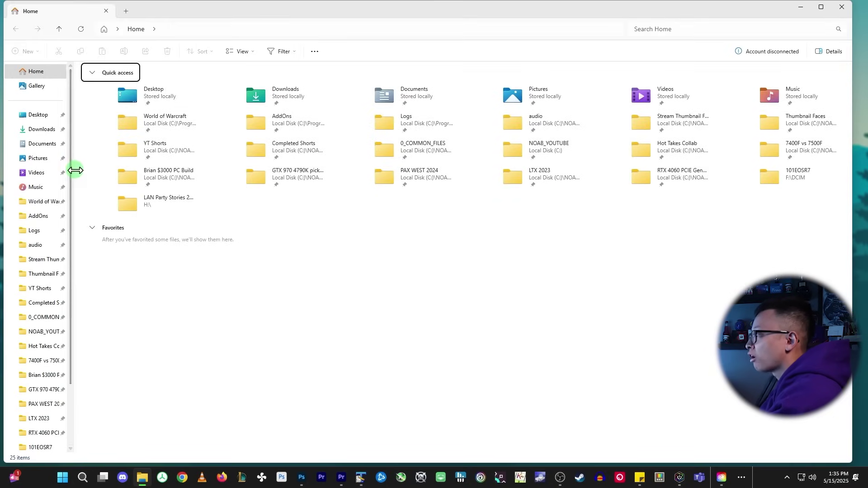
{"action": "left_click_drag", "start_coordinate": [74, 169], "coordinate": [172, 186]}
{"action": "scroll", "coordinate": [106, 145], "scroll_direction": "down", "scroll_amount": 2}
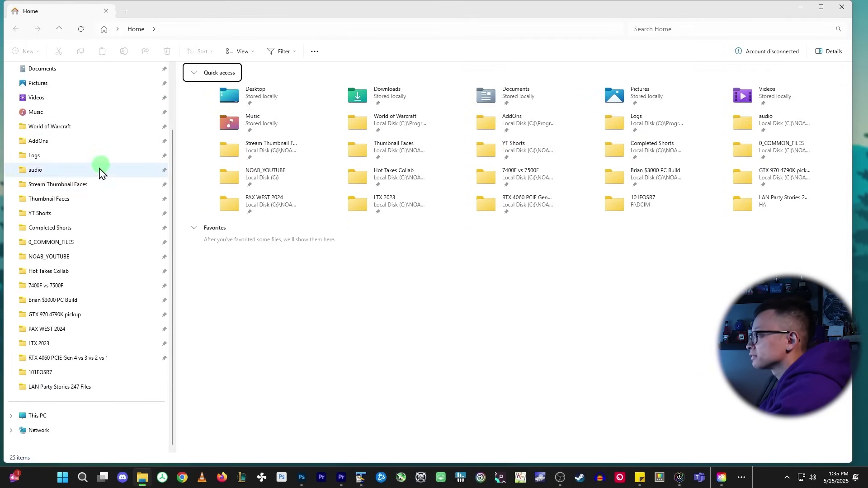
{"action": "left_click", "coordinate": [69, 257]}
{"action": "left_click", "coordinate": [86, 244]}
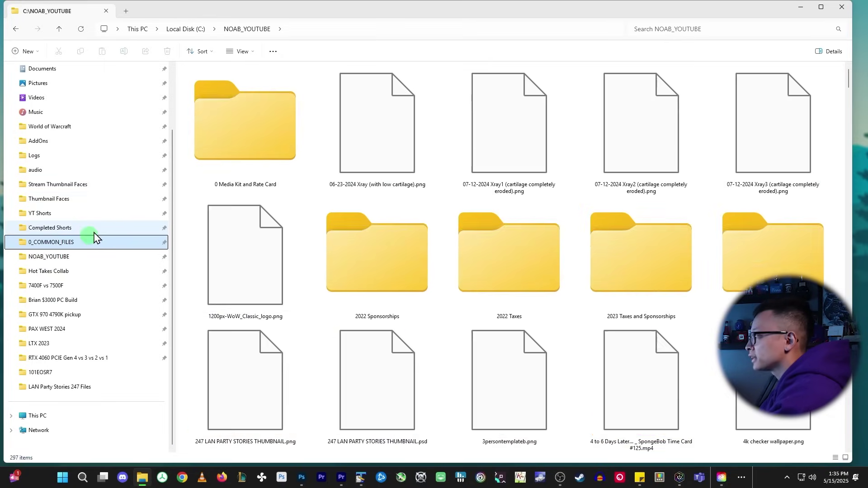
{"action": "left_click", "coordinate": [90, 201]}
Show This PC and check the NAS Z: drive's free space next to Local Disk (C:).
{"action": "left_click", "coordinate": [68, 413]}
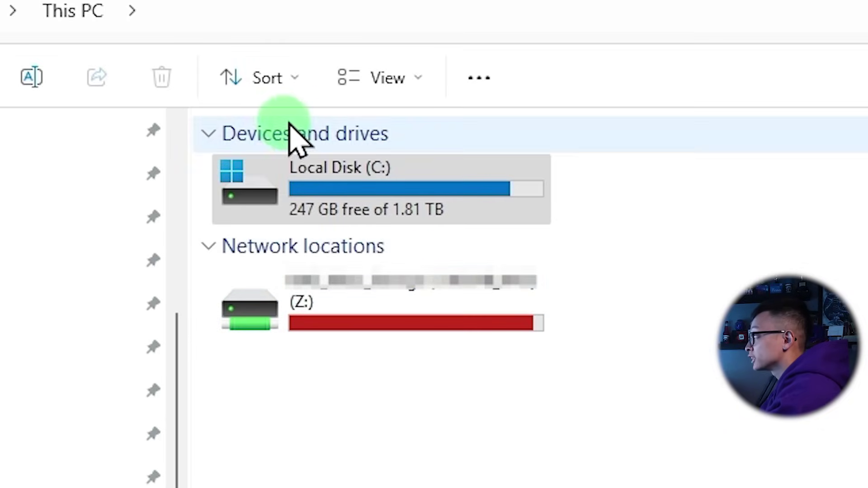
{"action": "mouse_move", "coordinate": [387, 351]}
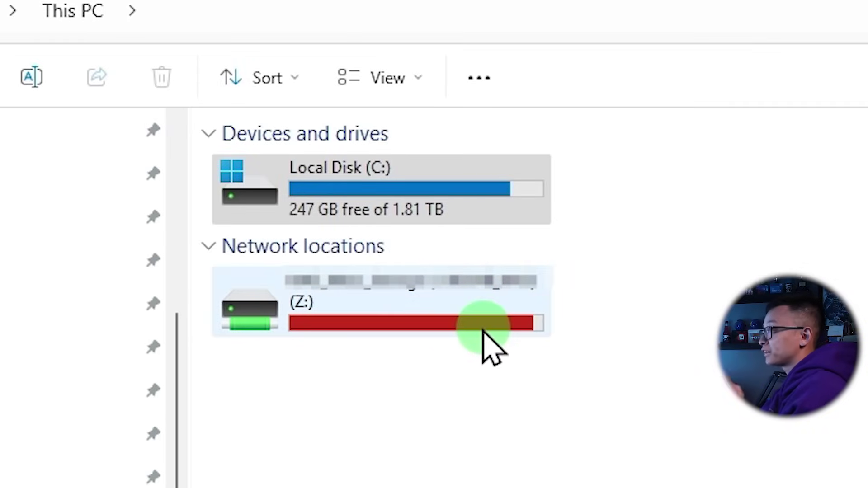
{"action": "mouse_move", "coordinate": [469, 332]}
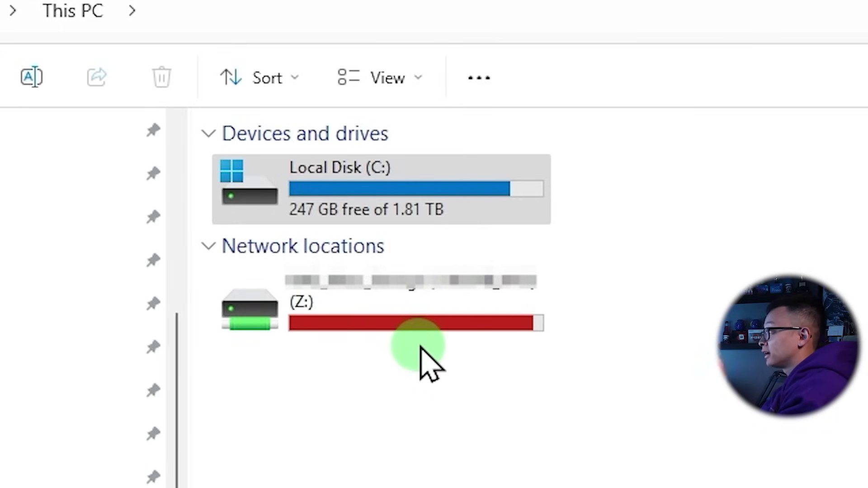
{"action": "mouse_move", "coordinate": [526, 324]}
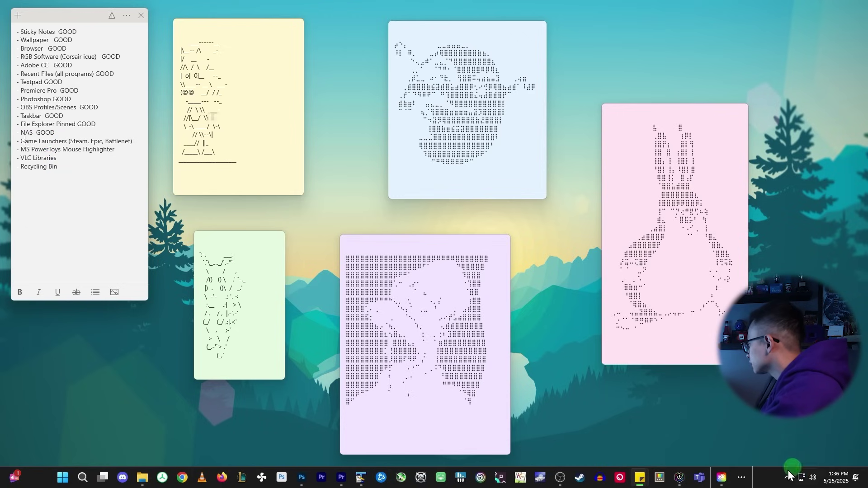
Launch Steam and Epic Games from the tray, sign into Battle.net and dismiss its What's New popup.
{"action": "left_click", "coordinate": [788, 473]}
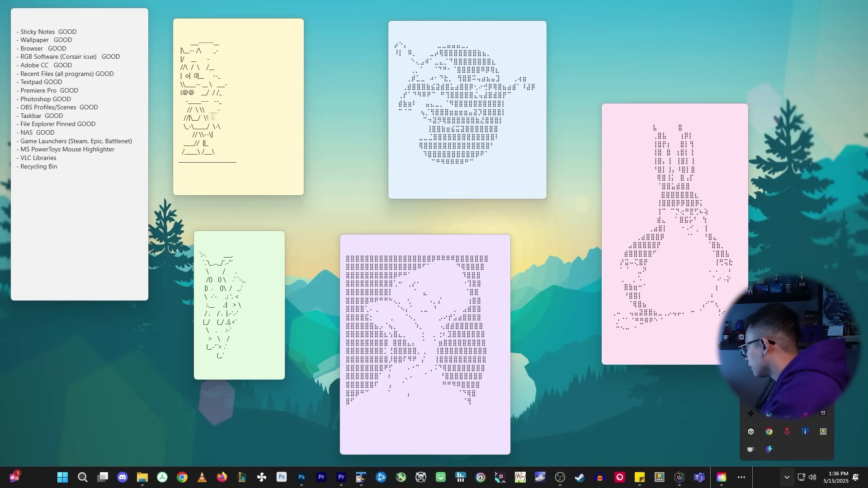
{"action": "left_click", "coordinate": [769, 413]}
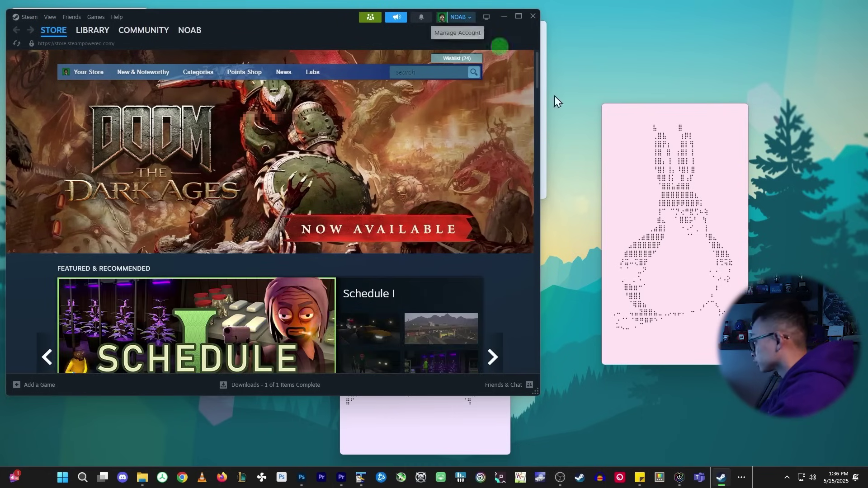
{"action": "left_click", "coordinate": [787, 478]}
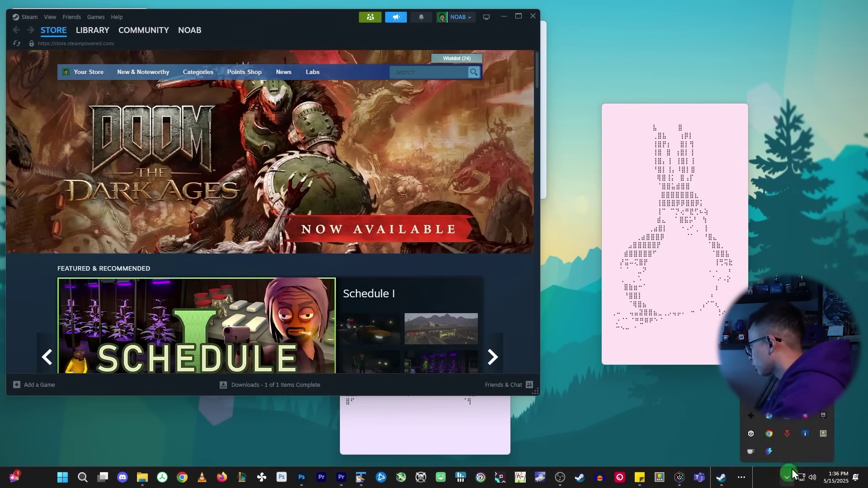
{"action": "left_click", "coordinate": [823, 412]}
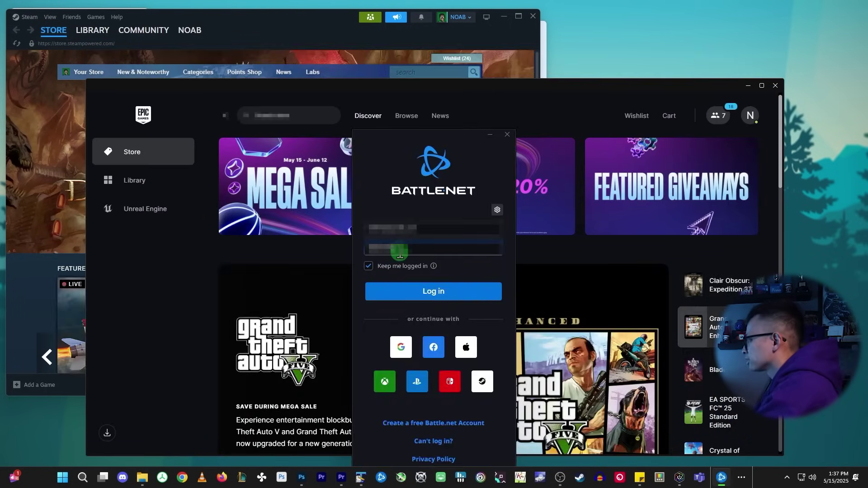
{"action": "key", "text": "Return"}
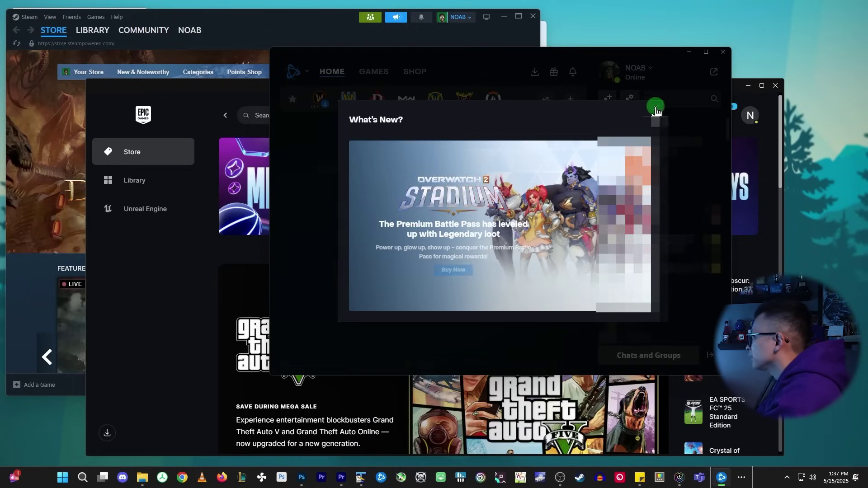
{"action": "left_click", "coordinate": [655, 108]}
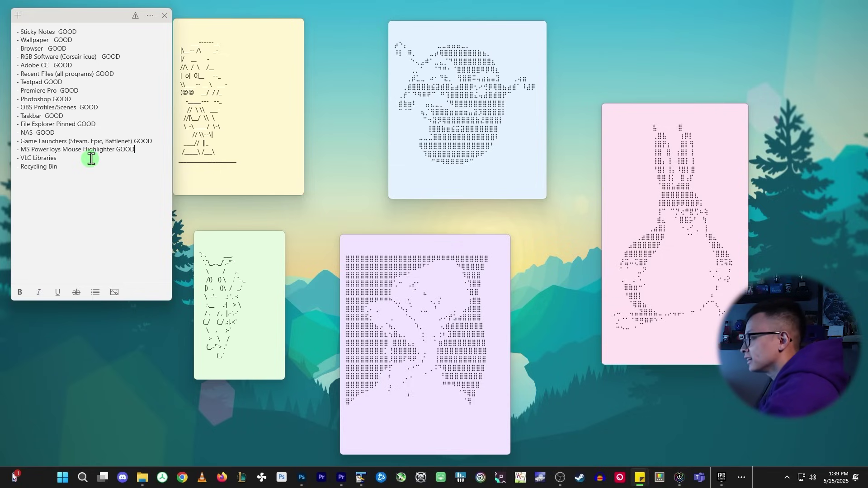
Launch VLC from the taskbar twice, declining every crash report it produces.
{"action": "left_click", "coordinate": [202, 478]}
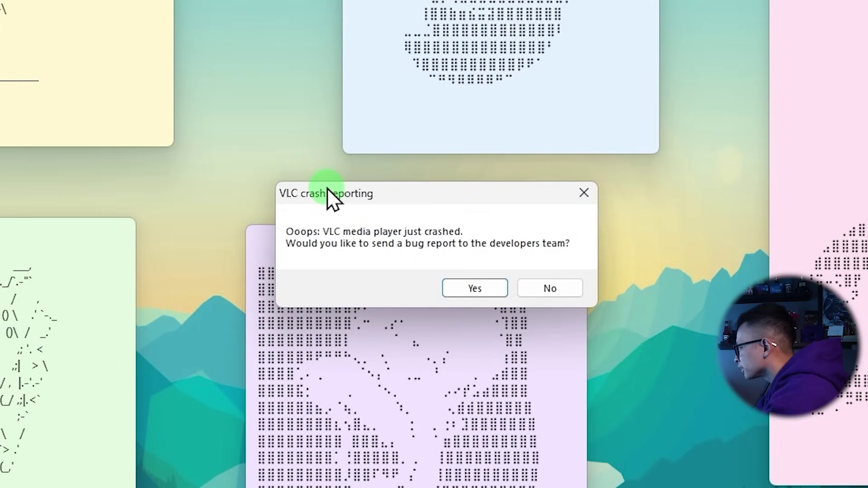
{"action": "left_click", "coordinate": [565, 289]}
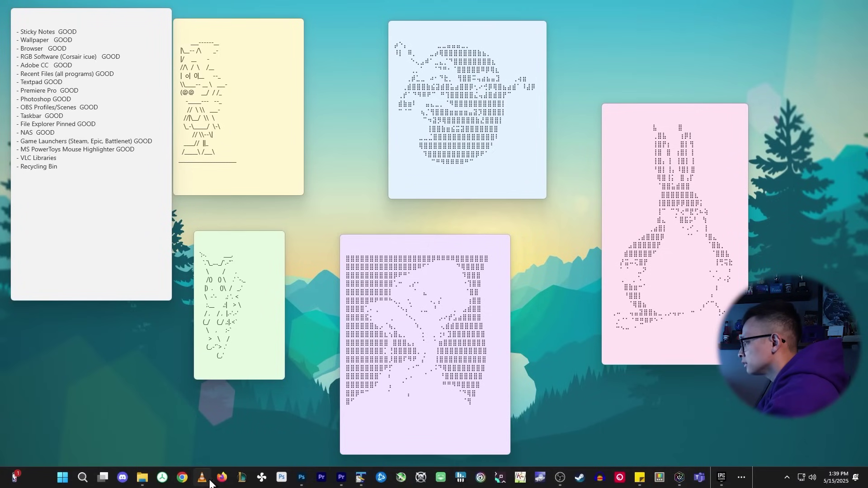
{"action": "left_click", "coordinate": [489, 267]}
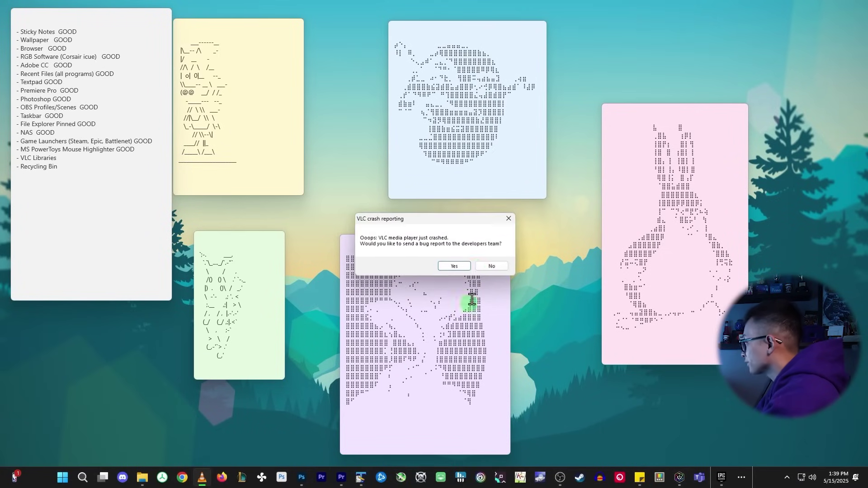
{"action": "left_click", "coordinate": [482, 266]}
{"action": "left_click", "coordinate": [489, 269]}
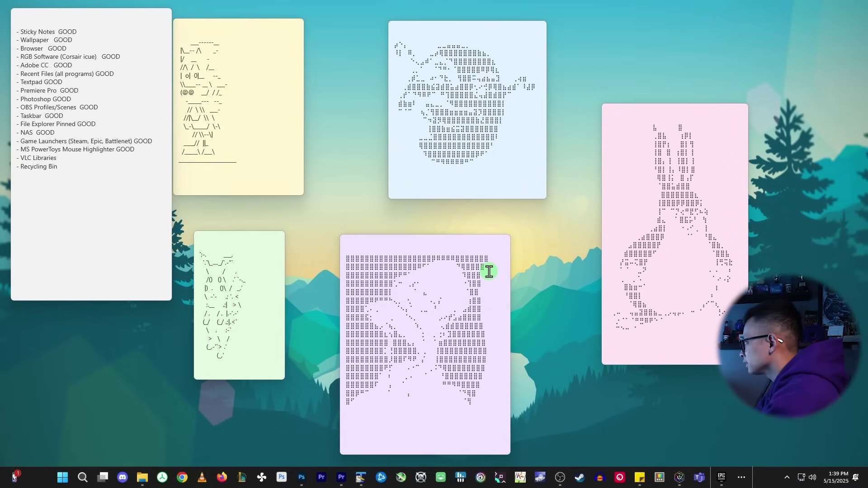
{"action": "left_click", "coordinate": [199, 477]}
{"action": "left_click", "coordinate": [480, 267]}
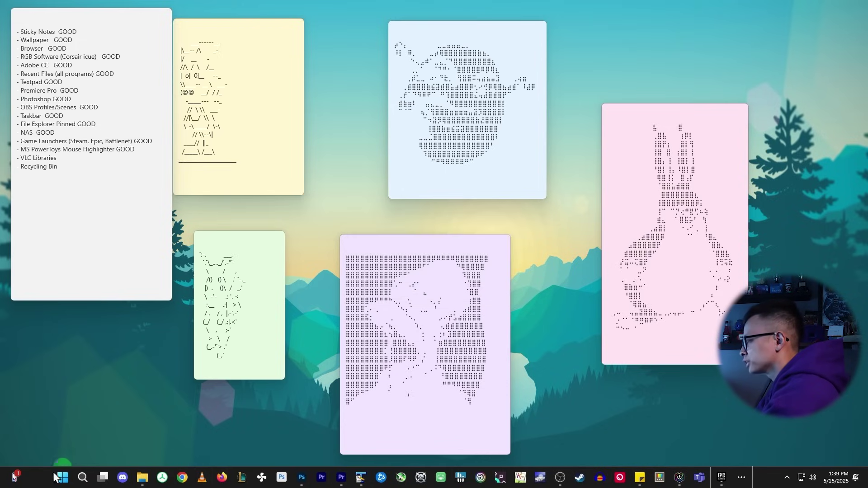
Search 'vlc' from Start, launch it, and decline the crash report again.
{"action": "left_click", "coordinate": [68, 479]}
{"action": "type", "text": "vlc"}
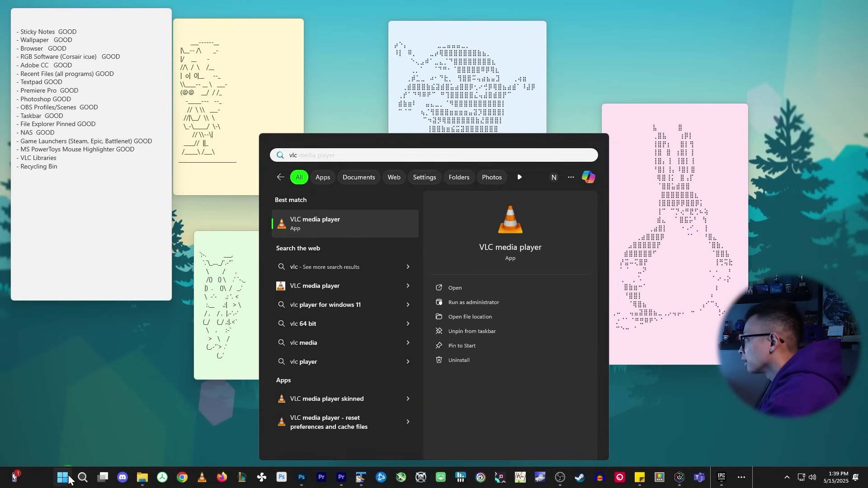
{"action": "key", "text": "Return"}
{"action": "left_click", "coordinate": [492, 267]}
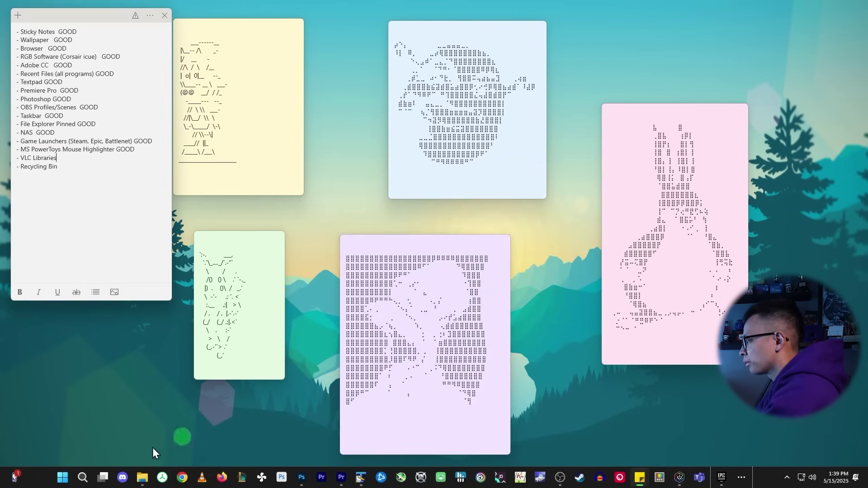
Run vlc.exe from C:\Program Files\VideoLAN\VLC and decline the resulting crash report.
{"action": "left_click", "coordinate": [142, 478]}
{"action": "left_click_drag", "start_coordinate": [262, 12], "coordinate": [470, 14]}
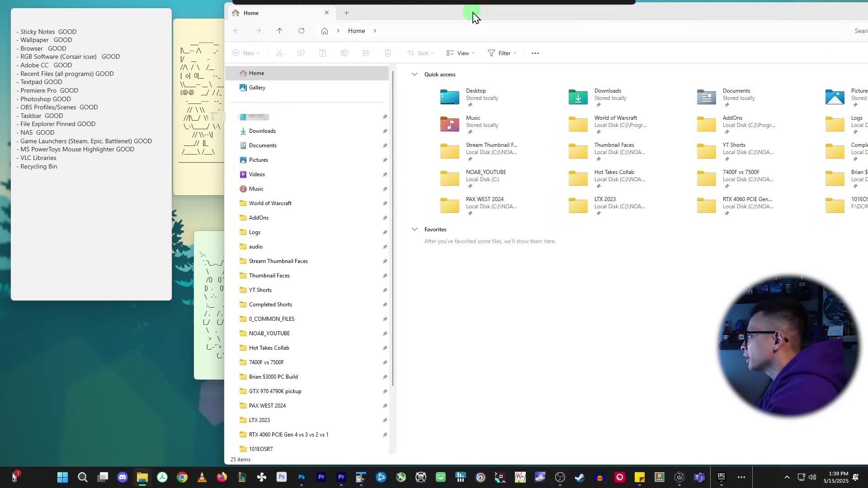
{"action": "scroll", "coordinate": [334, 267], "scroll_direction": "down", "scroll_amount": 3}
{"action": "left_click", "coordinate": [292, 418]}
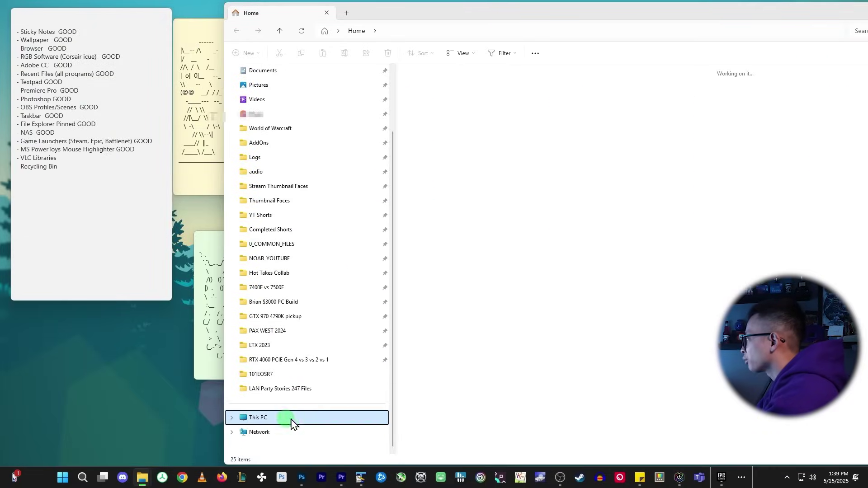
{"action": "double_click", "coordinate": [460, 95]}
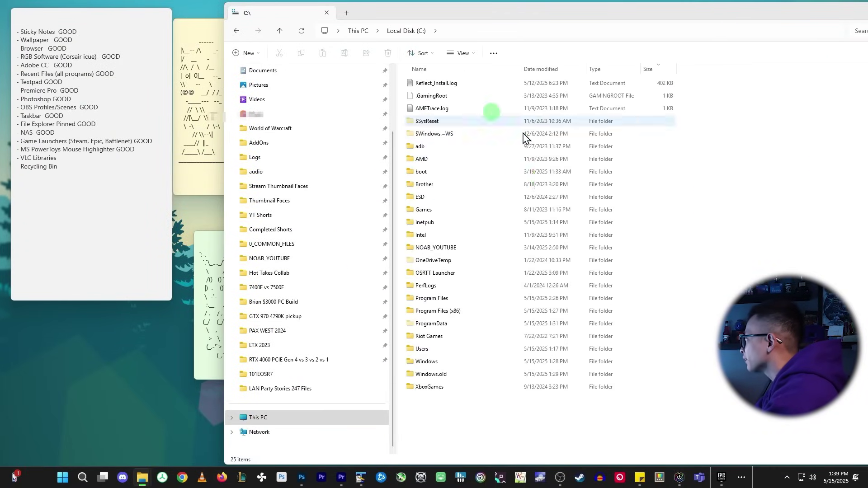
{"action": "double_click", "coordinate": [467, 269]}
{"action": "double_click", "coordinate": [465, 324]}
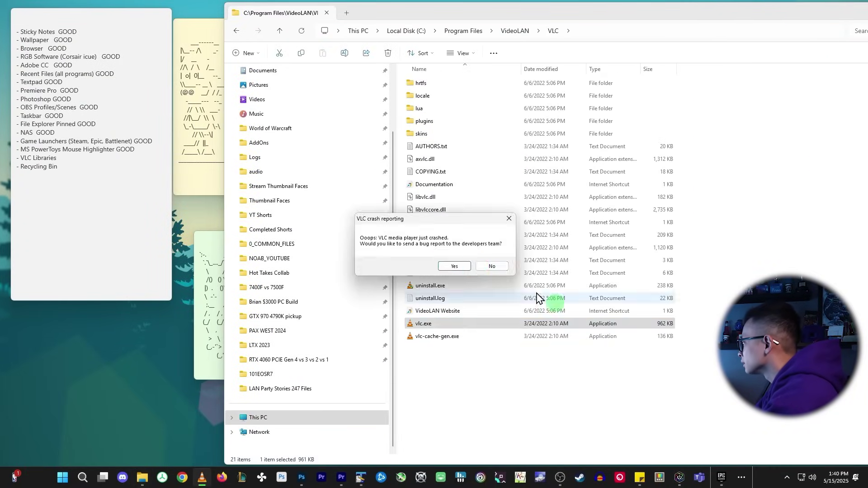
{"action": "left_click", "coordinate": [484, 266]}
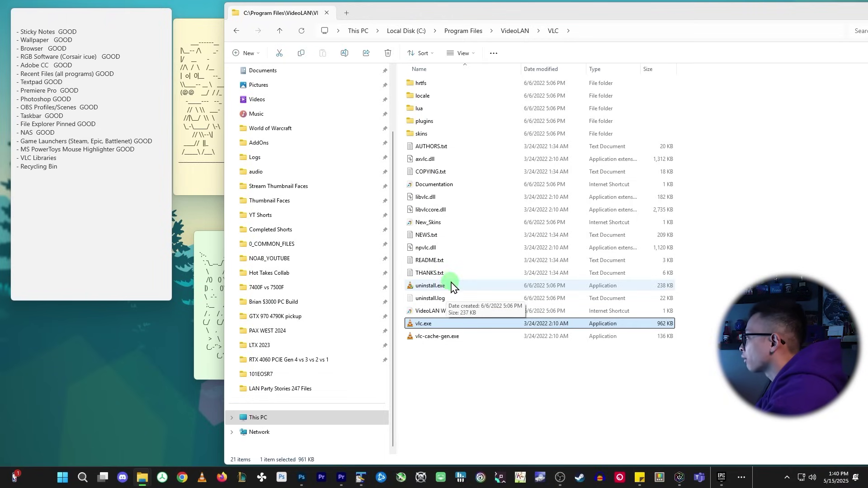
Close File Explorer and mark VLC Libraries NOT GOOD on the Sticky Notes checklist.
{"action": "key", "text": "alt+F4"}
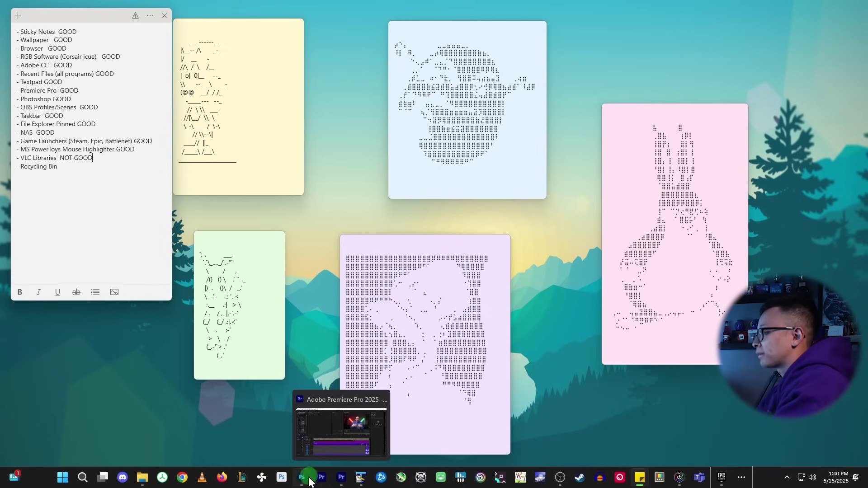
{"action": "left_click", "coordinate": [276, 280]}
{"action": "left_click", "coordinate": [150, 170]}
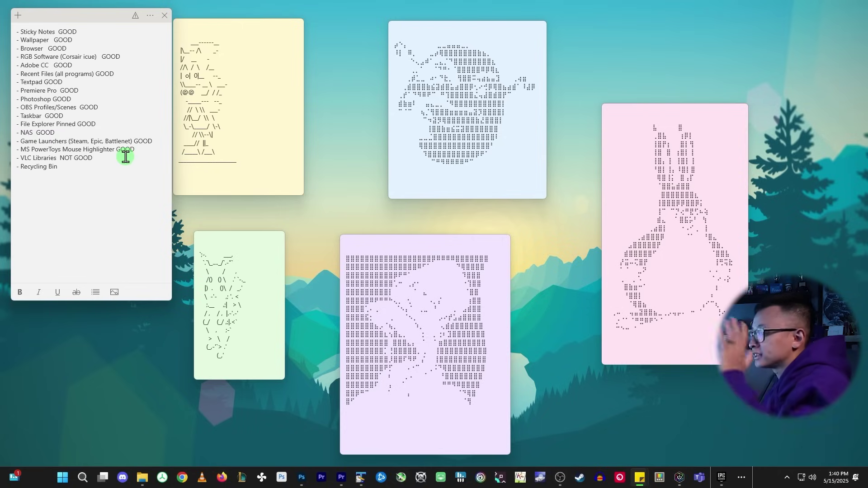
{"action": "left_click", "coordinate": [161, 185]}
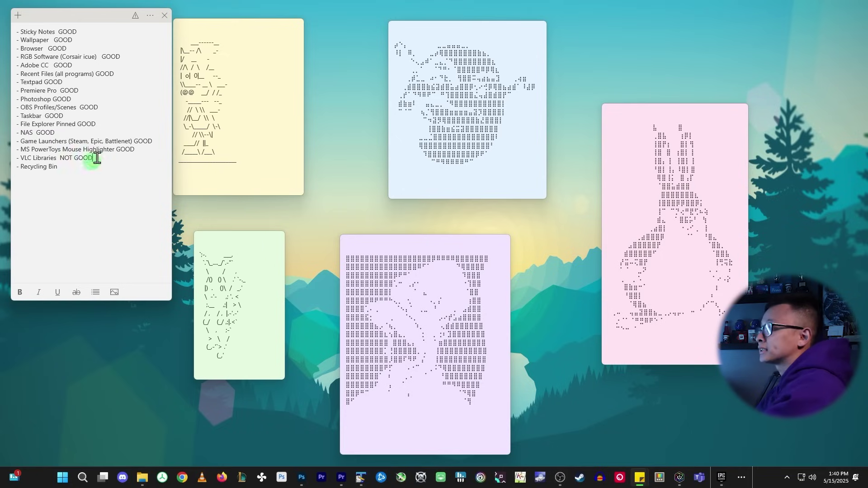
{"action": "left_click", "coordinate": [76, 168]}
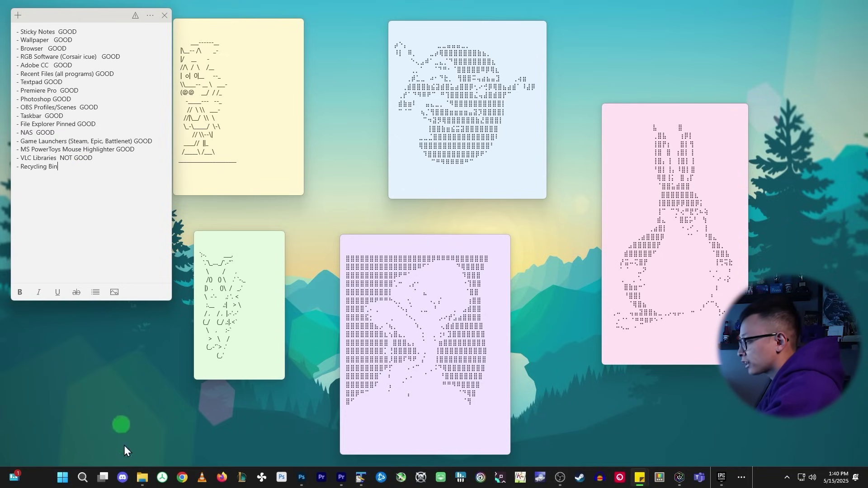
Restore the 'mom building a gaming PC' and 'swapping a friend's PC' videos from the Recycle Bin, then minimize it.
{"action": "mouse_move", "coordinate": [145, 480]}
{"action": "left_click", "coordinate": [107, 434]}
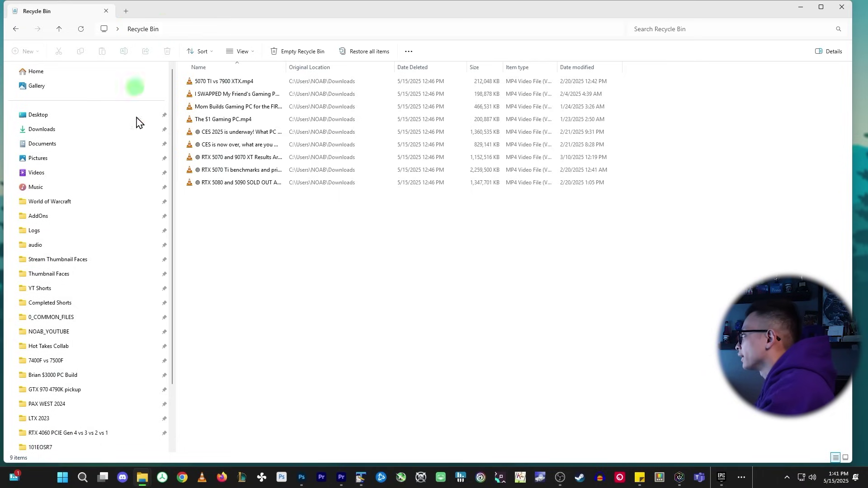
{"action": "left_click", "coordinate": [461, 163]}
{"action": "right_click", "coordinate": [462, 162]}
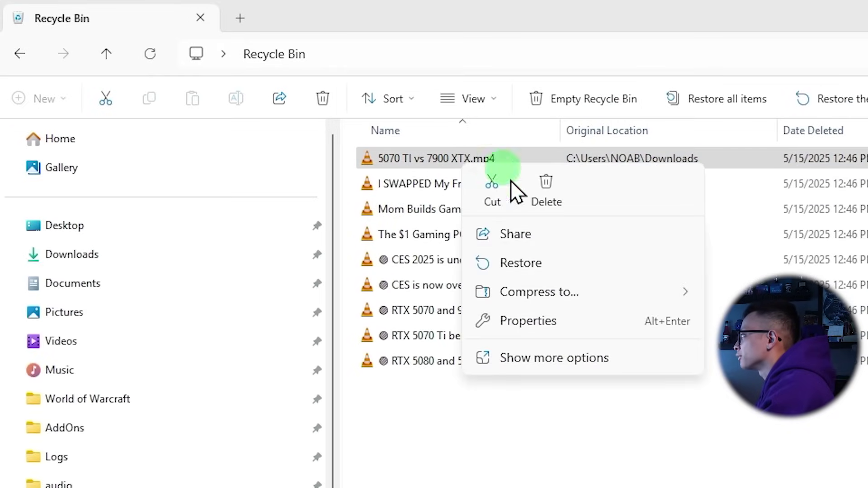
{"action": "left_click", "coordinate": [407, 216]}
{"action": "right_click", "coordinate": [408, 216]}
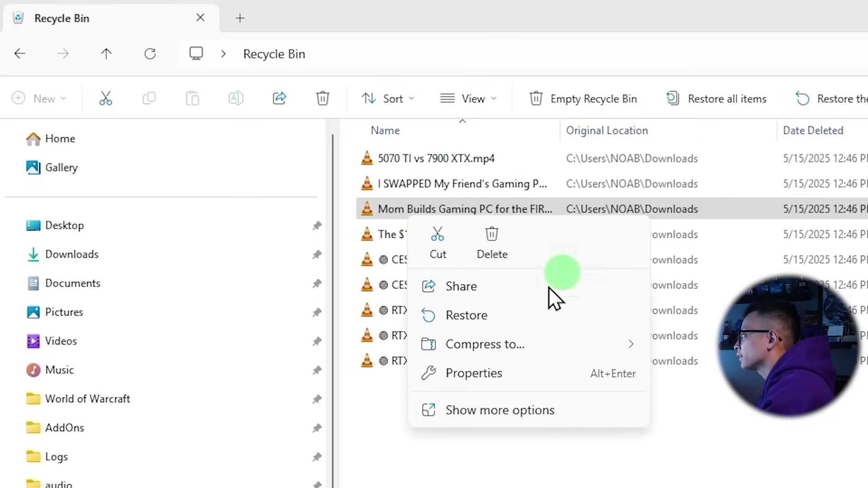
{"action": "left_click", "coordinate": [549, 312]}
{"action": "left_click", "coordinate": [449, 186]}
{"action": "right_click", "coordinate": [449, 187]}
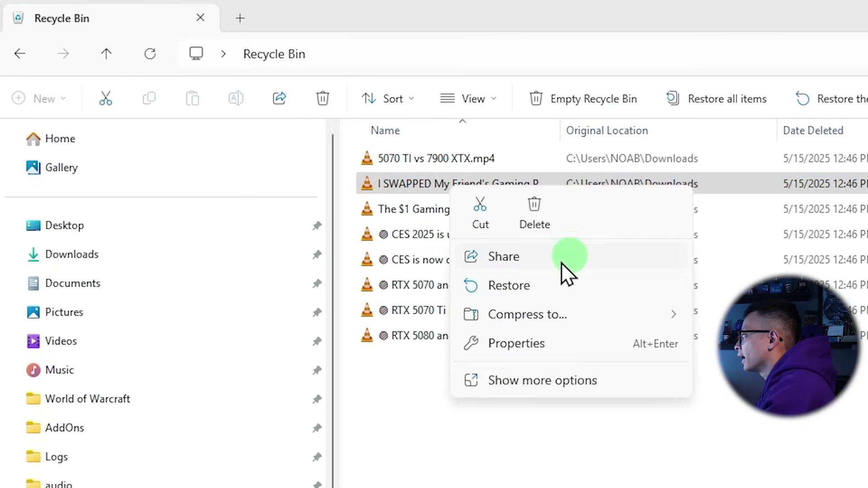
{"action": "left_click", "coordinate": [531, 287]}
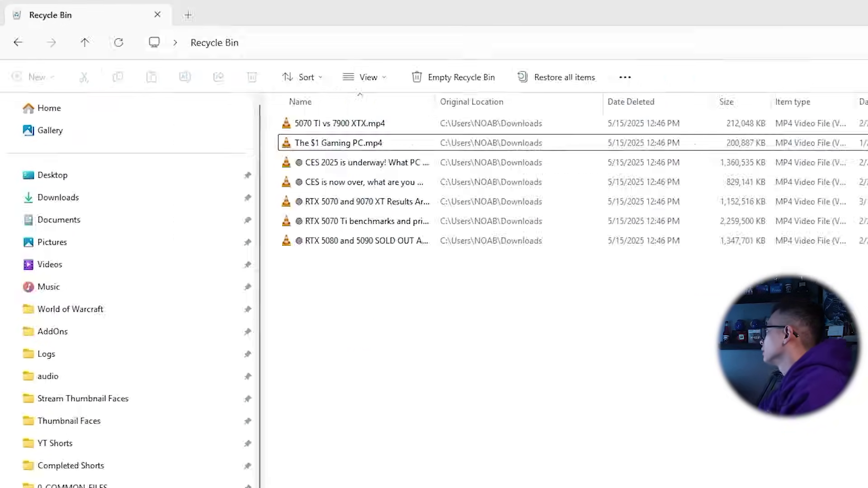
{"action": "left_click", "coordinate": [796, 10]}
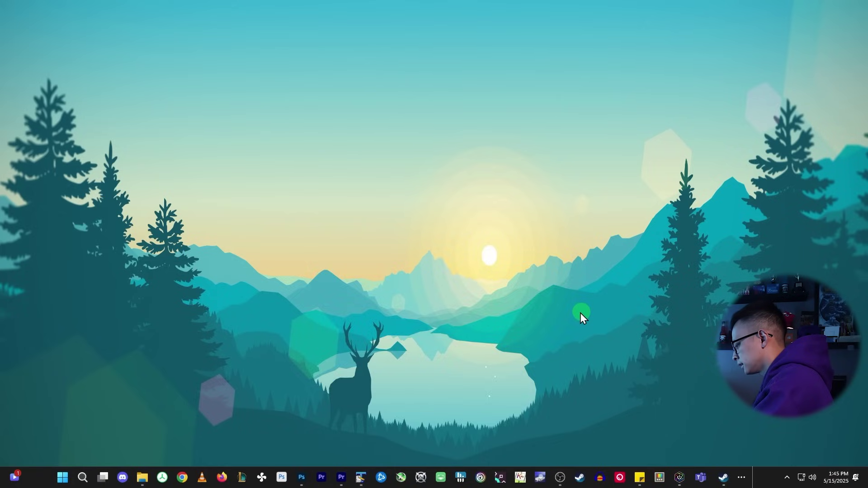
Open Activation settings via an 'activate' search, expand Activation state, and go buy a Win 11 Pro key.
{"action": "key", "text": "super"}
{"action": "type", "text": "activate"}
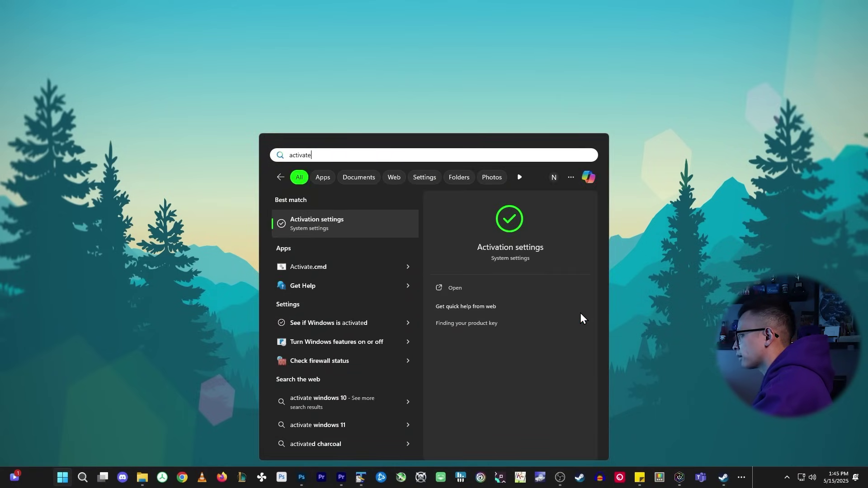
{"action": "key", "text": "Return"}
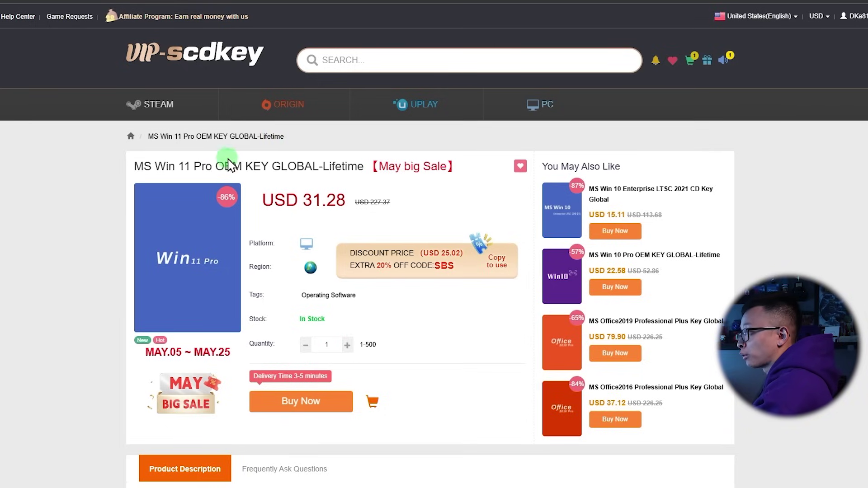
{"action": "key", "text": "super"}
{"action": "type", "text": "activ"}
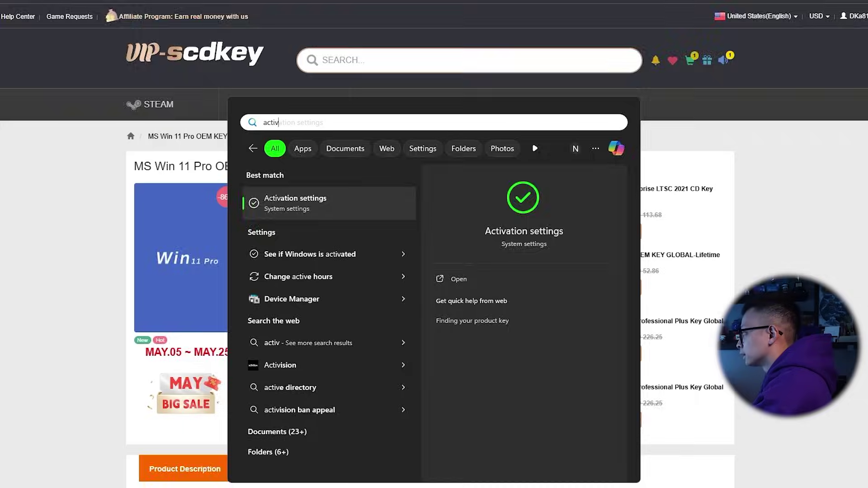
{"action": "key", "text": "Return"}
{"action": "left_click", "coordinate": [360, 83]}
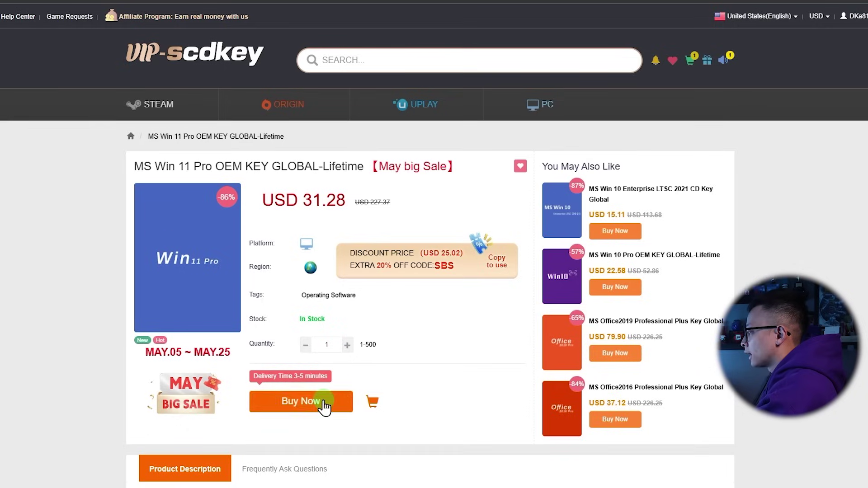
{"action": "left_click", "coordinate": [316, 402]}
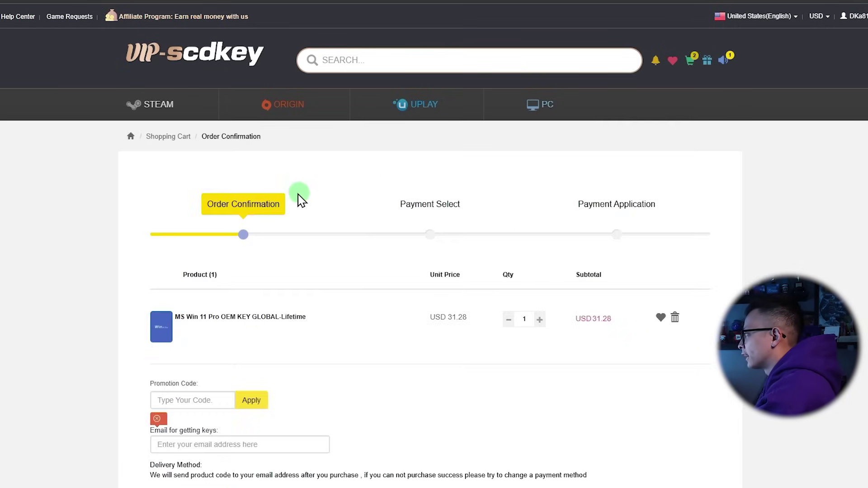
Apply a promotion code to the Win 11 Pro OEM key order and pay with PayPal.
{"action": "scroll", "coordinate": [364, 233], "scroll_direction": "down", "scroll_amount": 3}
{"action": "scroll", "coordinate": [365, 232], "scroll_direction": "up", "scroll_amount": 1}
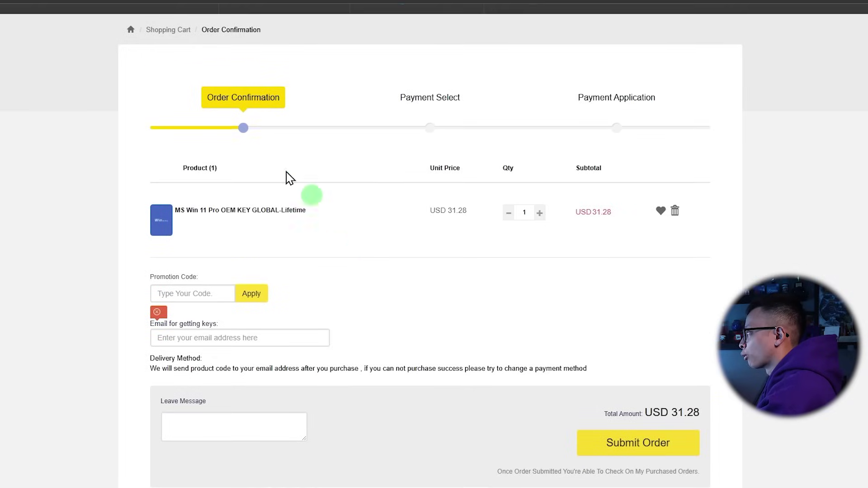
{"action": "left_click", "coordinate": [204, 296]}
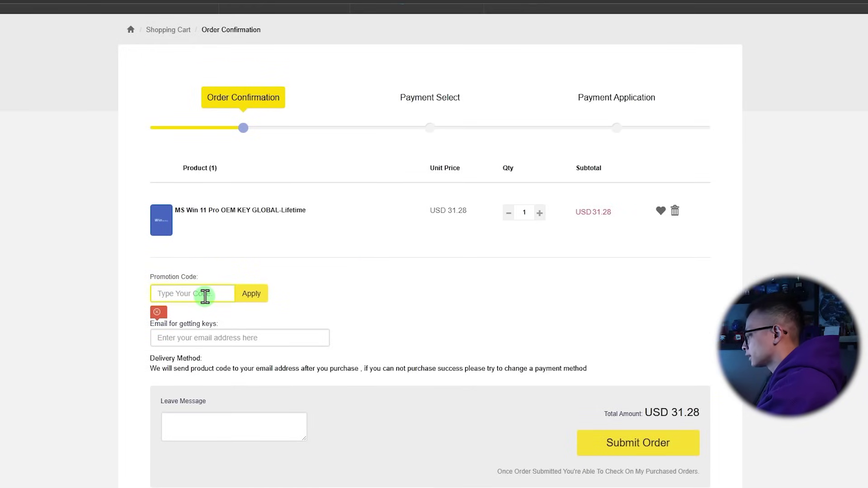
{"action": "left_click", "coordinate": [251, 299]}
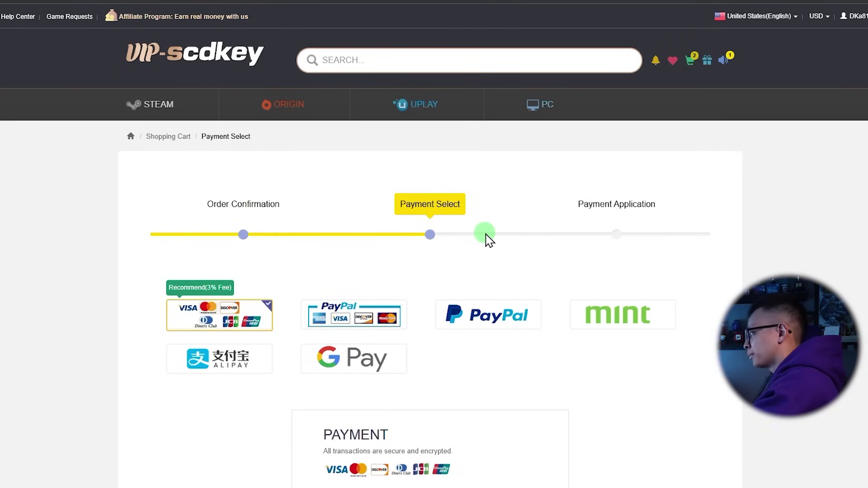
{"action": "left_click", "coordinate": [484, 154]}
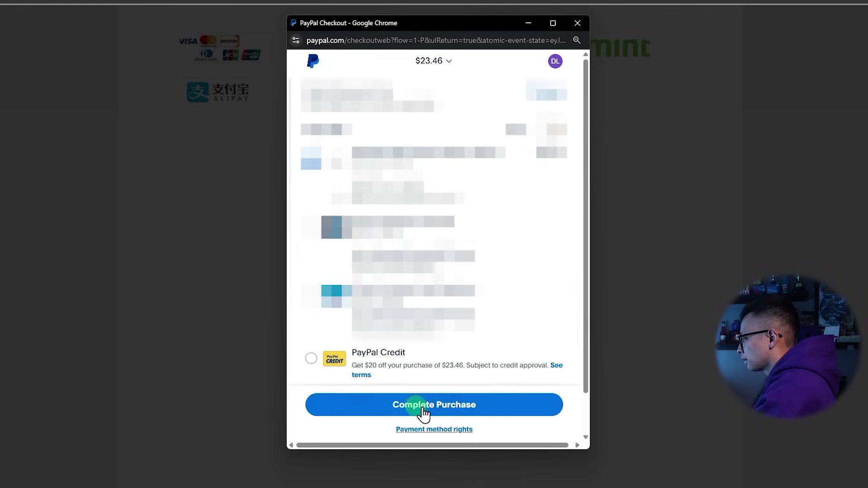
{"action": "left_click", "coordinate": [422, 408]}
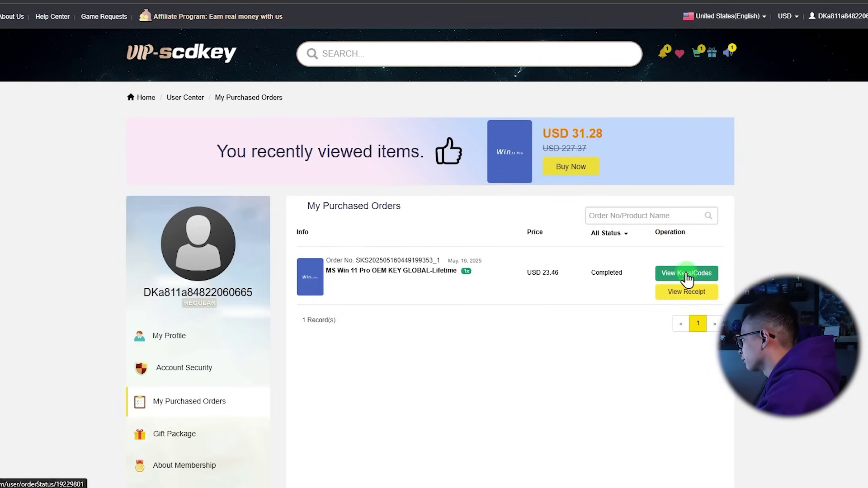
Copy the purchased product key and enter it under Change product key to activate Windows 11 Pro.
{"action": "left_click", "coordinate": [711, 275]}
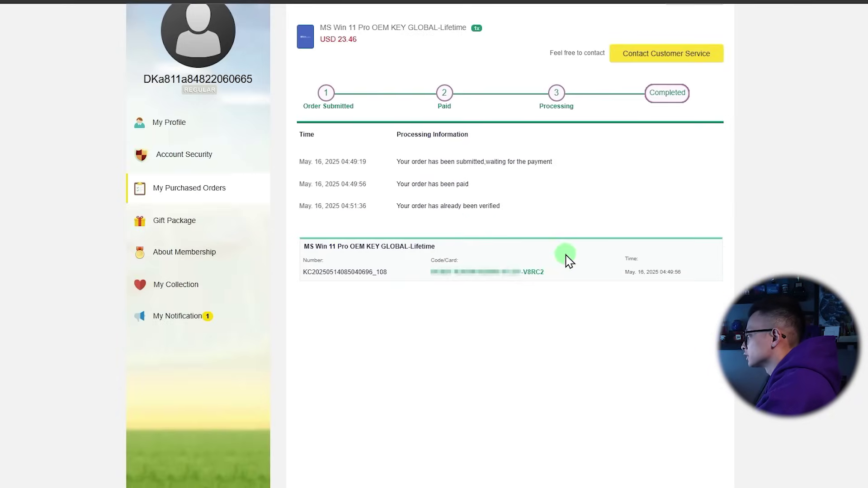
{"action": "left_click_drag", "start_coordinate": [546, 274], "coordinate": [431, 274]}
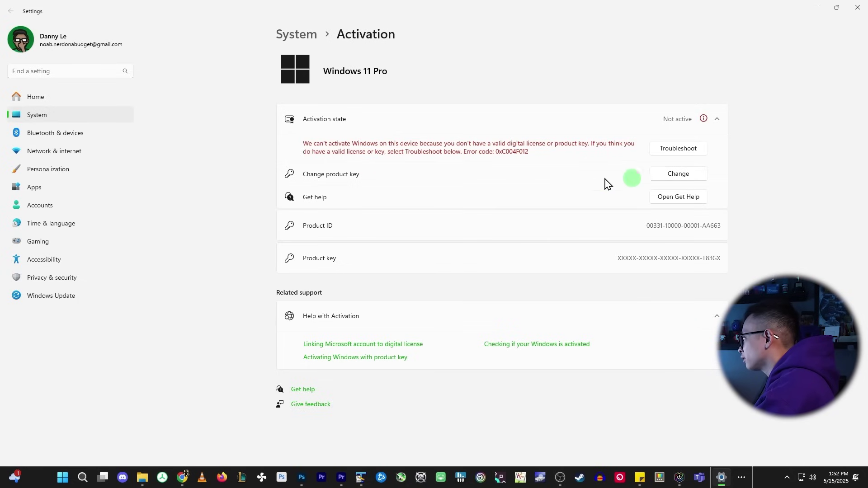
{"action": "left_click", "coordinate": [678, 174]}
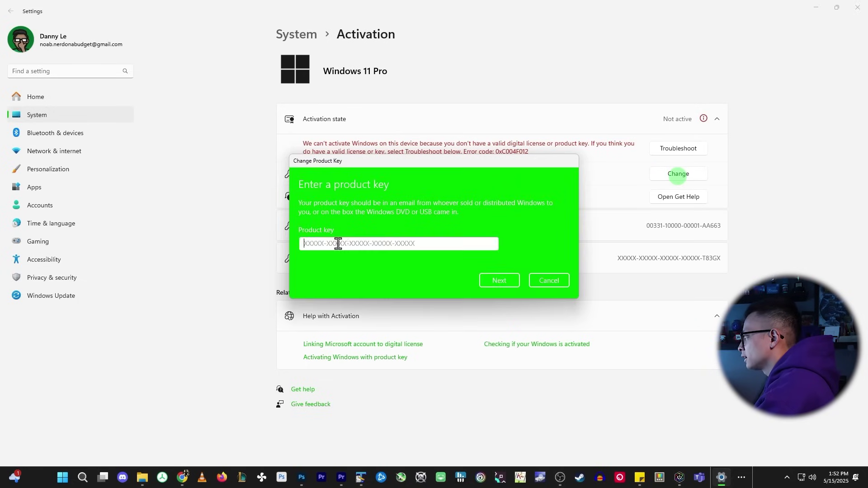
{"action": "key", "text": "ctrl+v"}
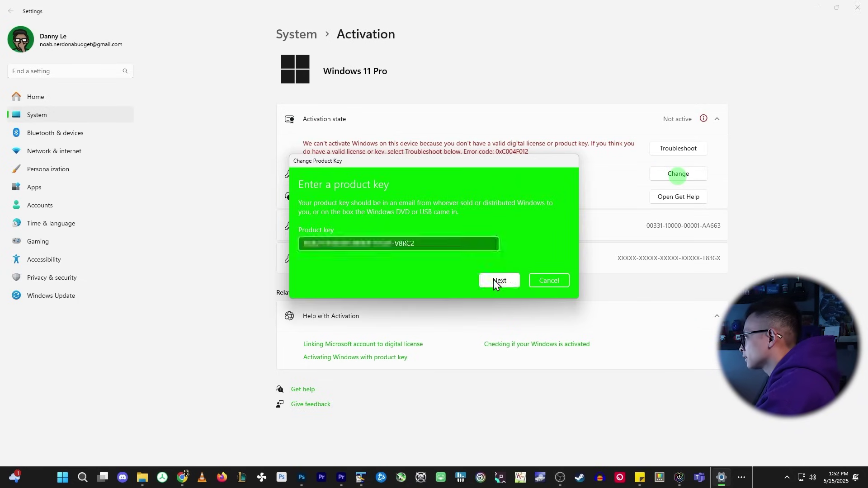
{"action": "left_click", "coordinate": [493, 279]}
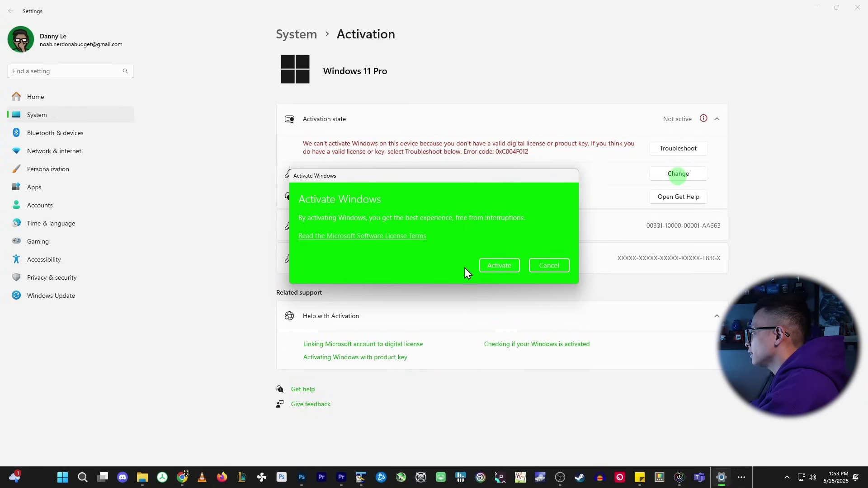
{"action": "left_click", "coordinate": [498, 266]}
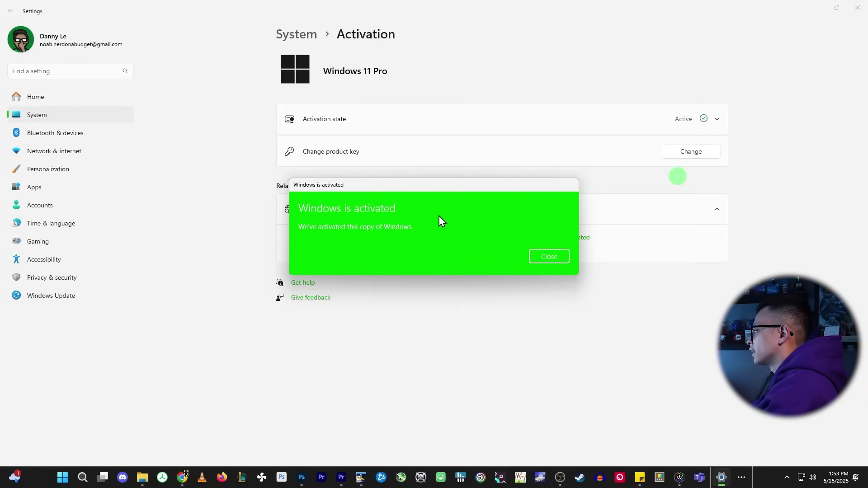
{"action": "left_click", "coordinate": [551, 259]}
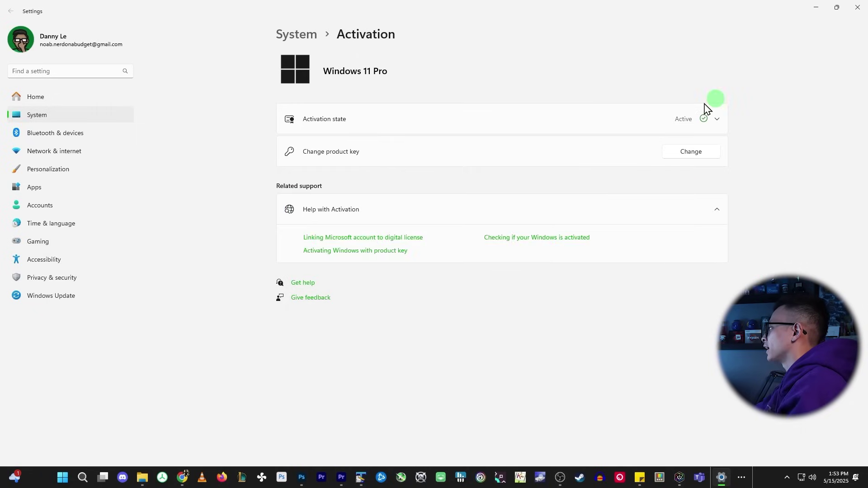